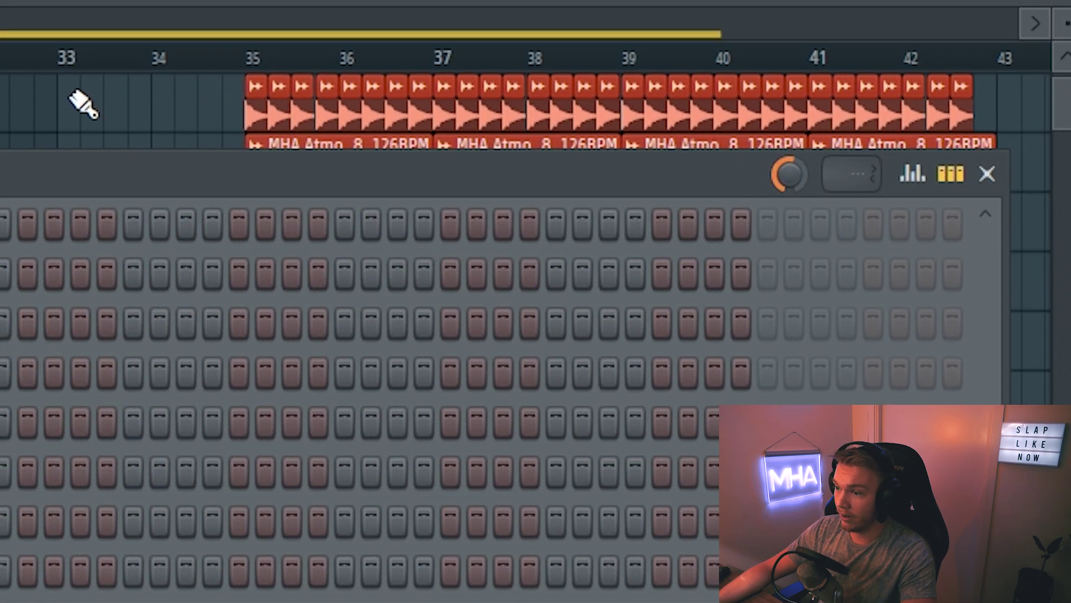
# Close the channel rack and audition the soloed drop clap loop on Track 5 and the Pattern 7 lead on Track 7
pyautogui.press('F6')
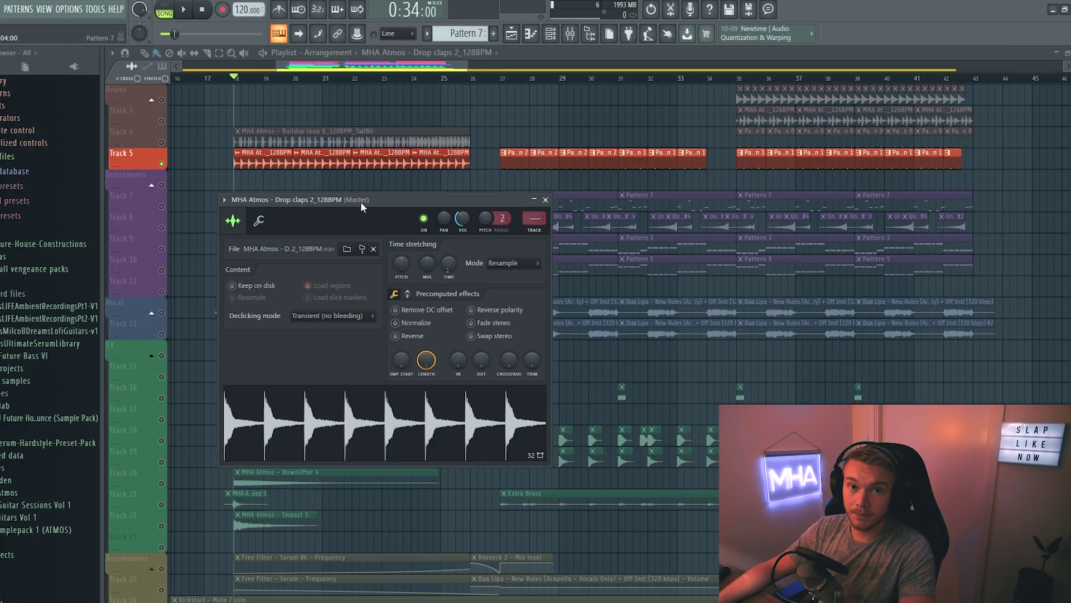
pyautogui.press('space')
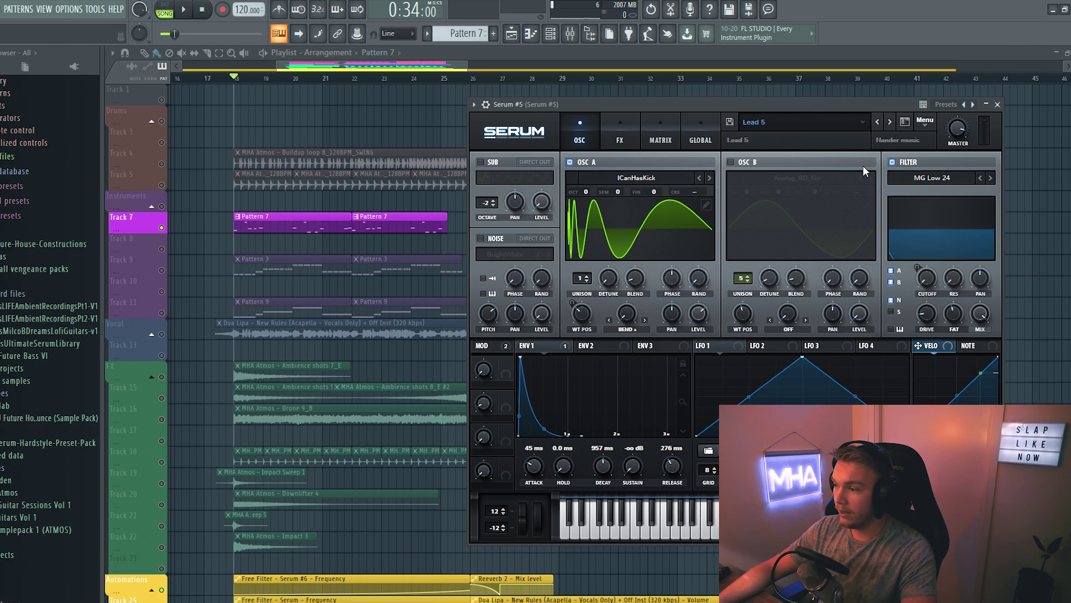
pyautogui.press('space')
pyautogui.press('space')
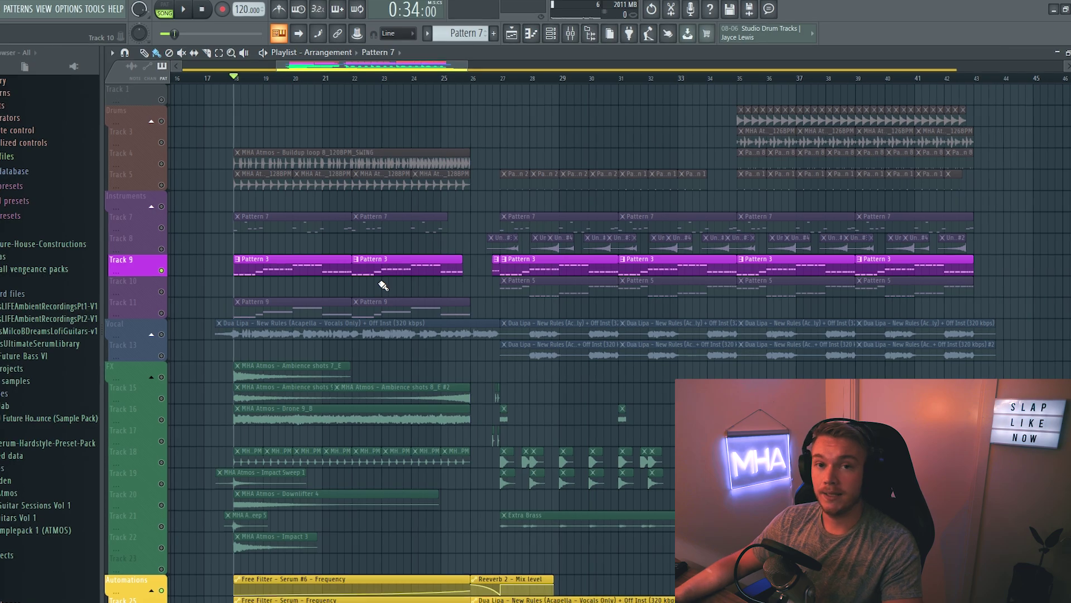
# Play back the soloed Pattern 3 clips on Track 9 and the Pattern 9 Reese bass on Track 11
pyautogui.press('space')
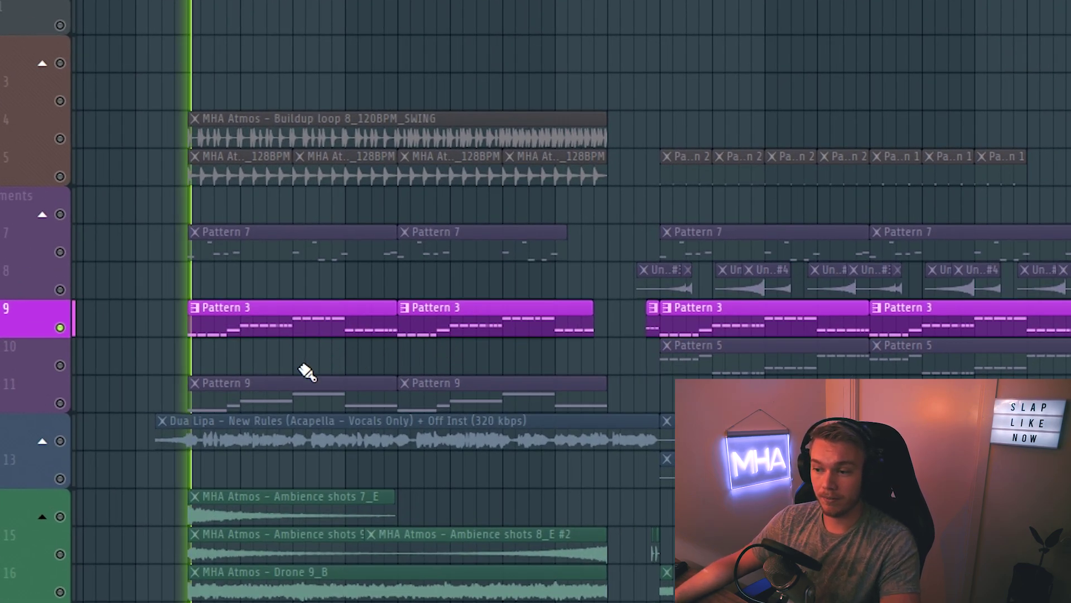
pyautogui.press('space')
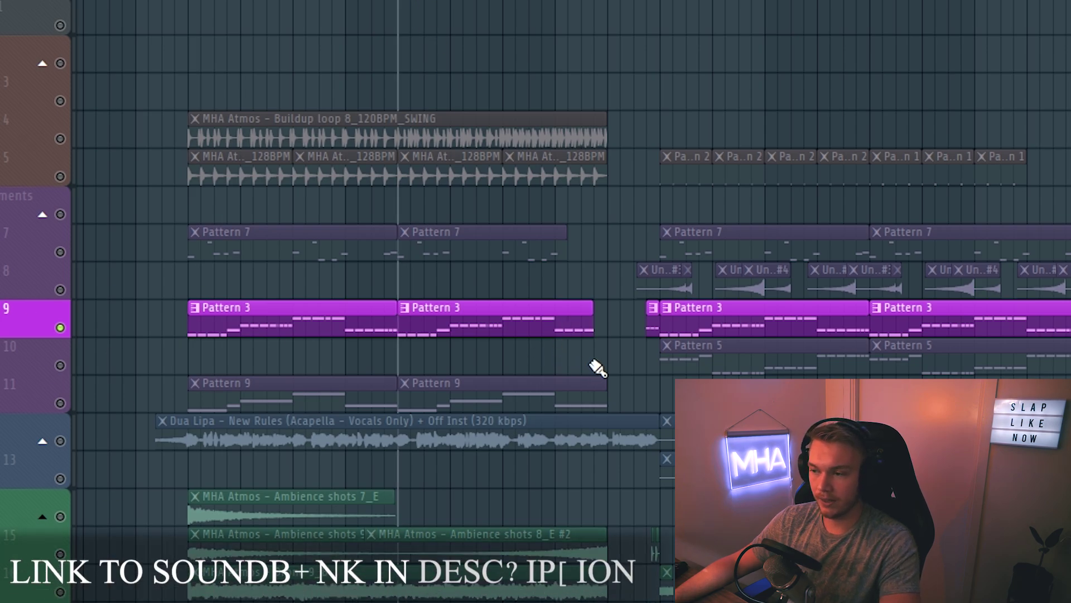
pyautogui.press('space')
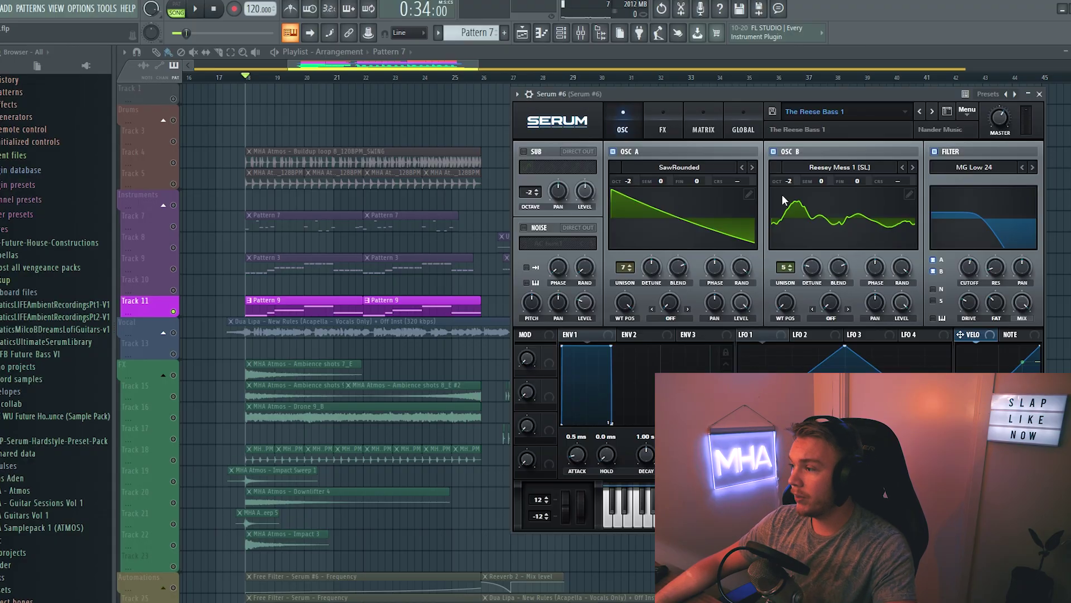
pyautogui.press('space')
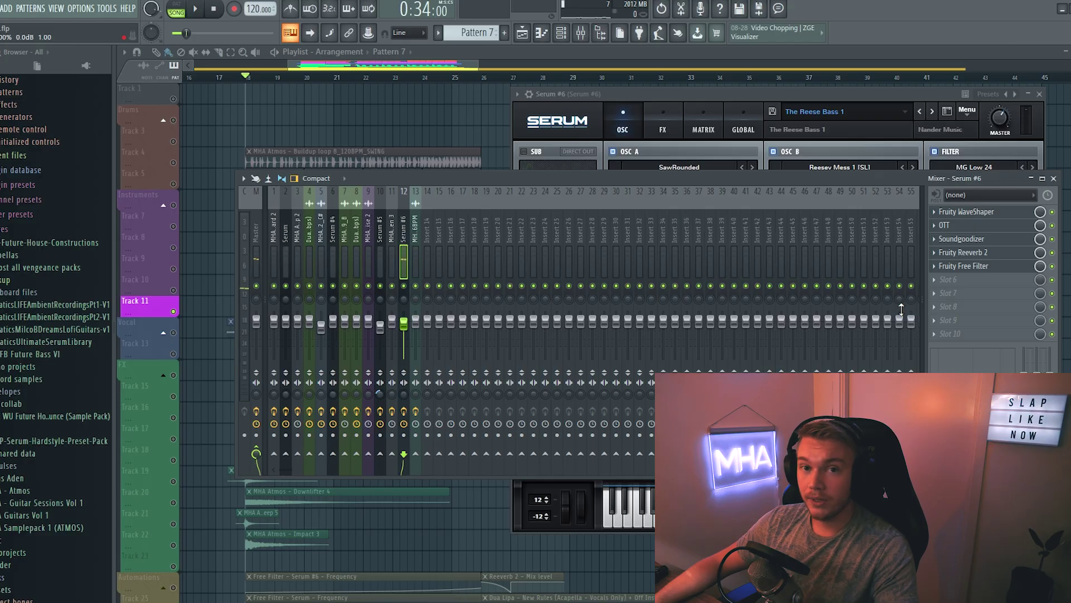
# Review the Serum #6 effect chain from Fruity WaveShaper to Fruity Free Filter, plus its filter frequency automation in the playlist
pyautogui.click(970, 212)
pyautogui.moveTo(291, 184); pyautogui.dragTo(372, 172)
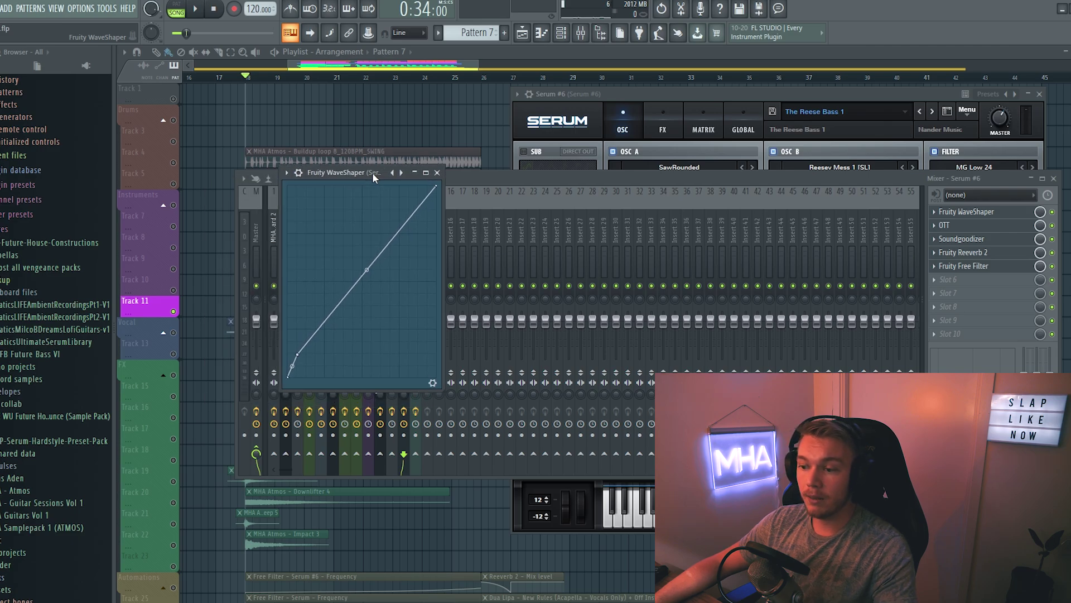
pyautogui.click(437, 173)
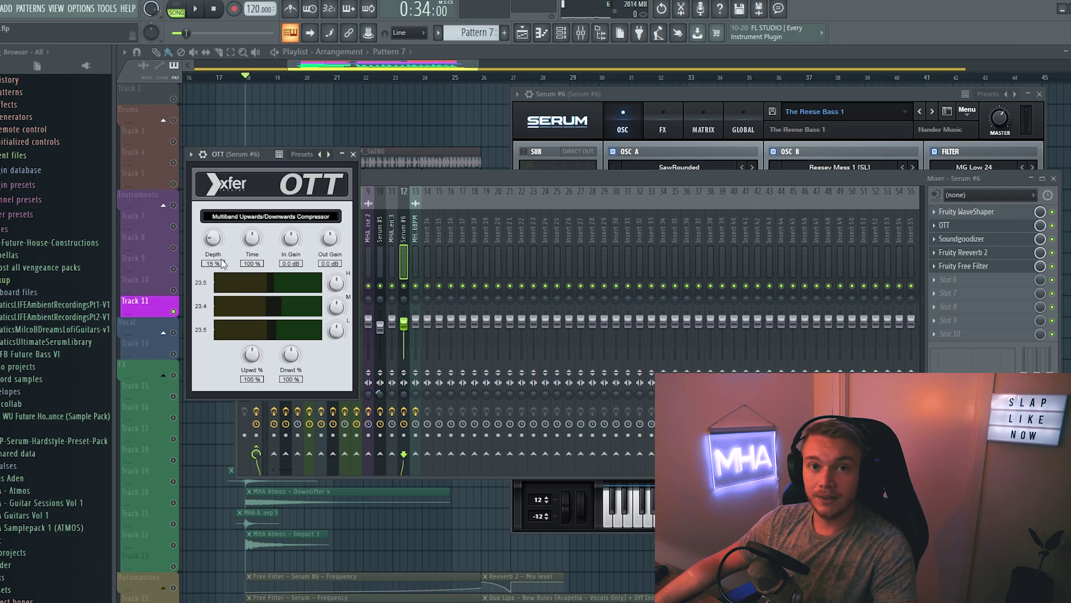
pyautogui.click(954, 243)
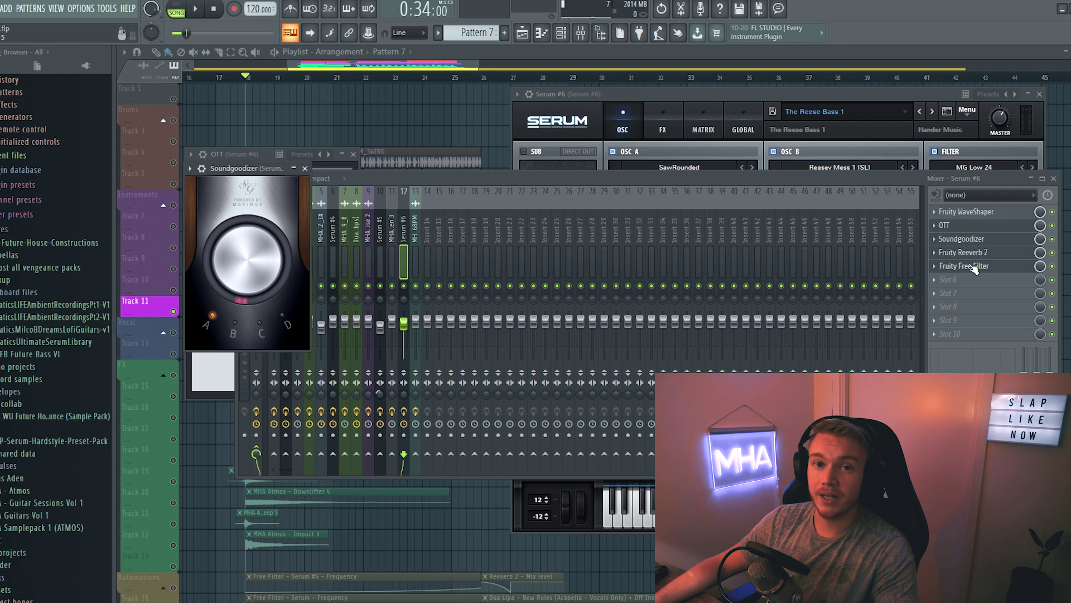
pyautogui.click(969, 252)
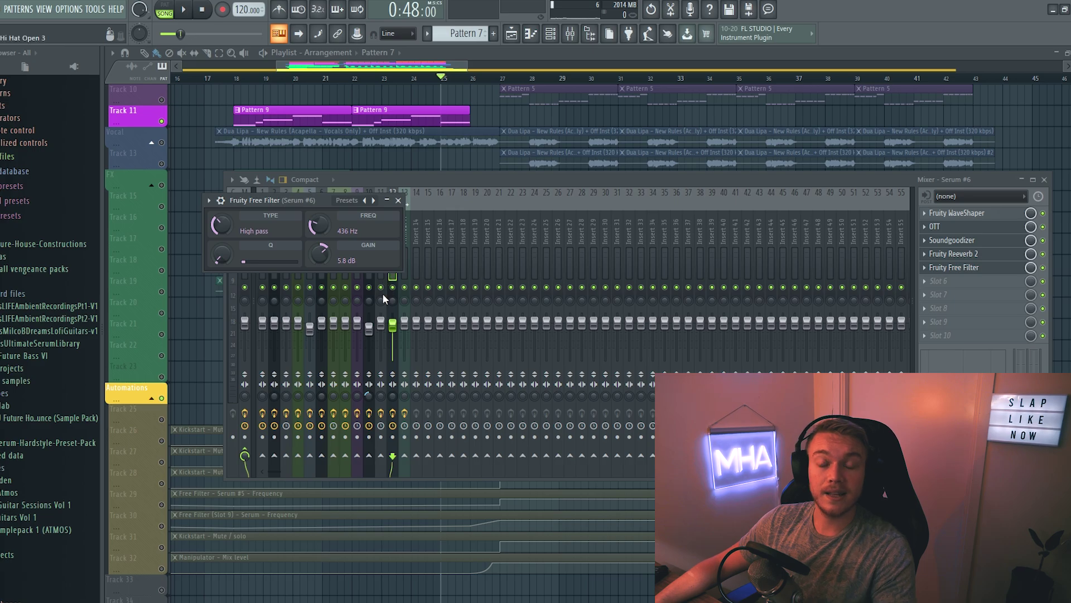
pyautogui.rightClick(199, 168)
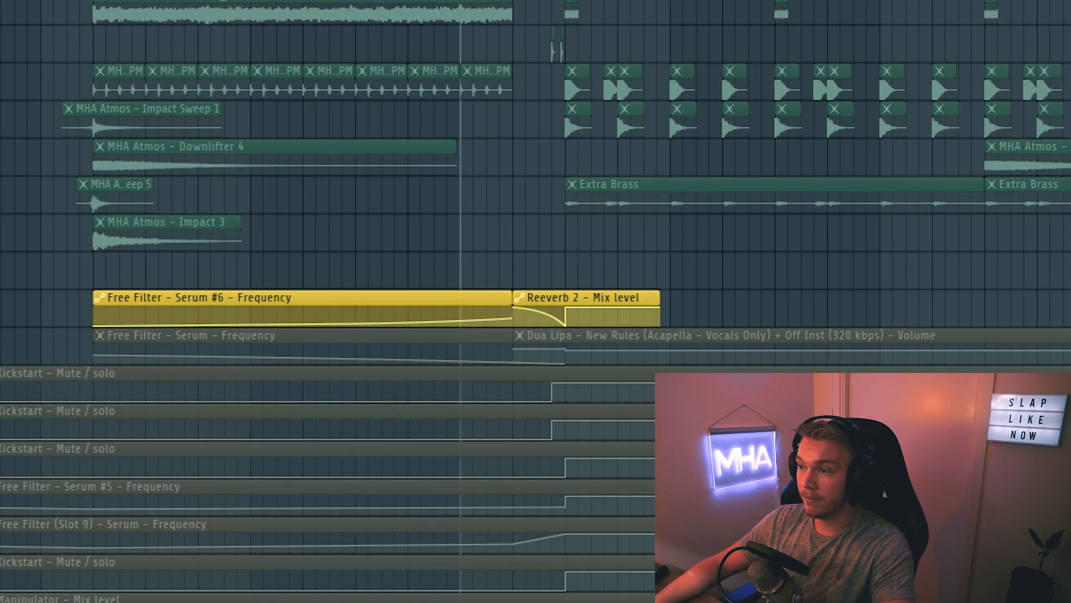
pyautogui.click(412, 78)
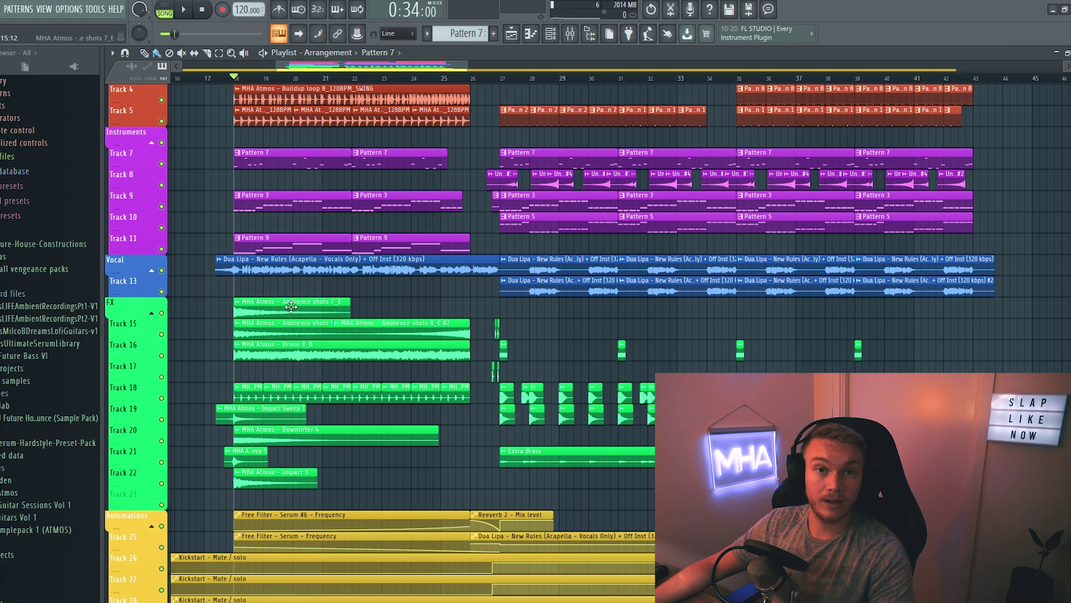
# Solo and audition the Ambience shots 7_E clip on the FX track, followed by the ambience shots on Track 15
pyautogui.rightClick(161, 313)
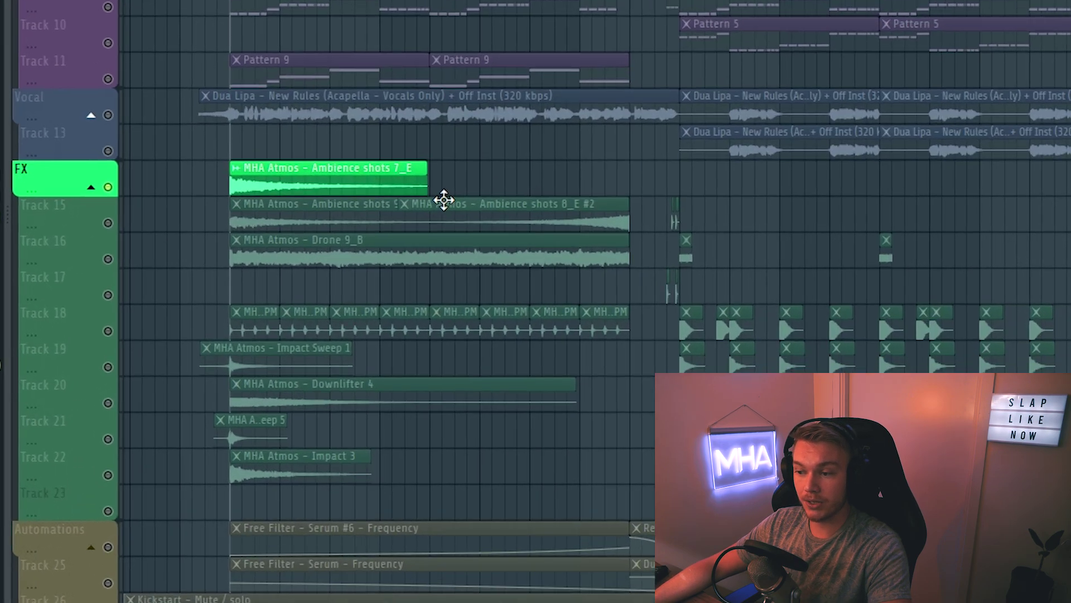
pyautogui.press('space')
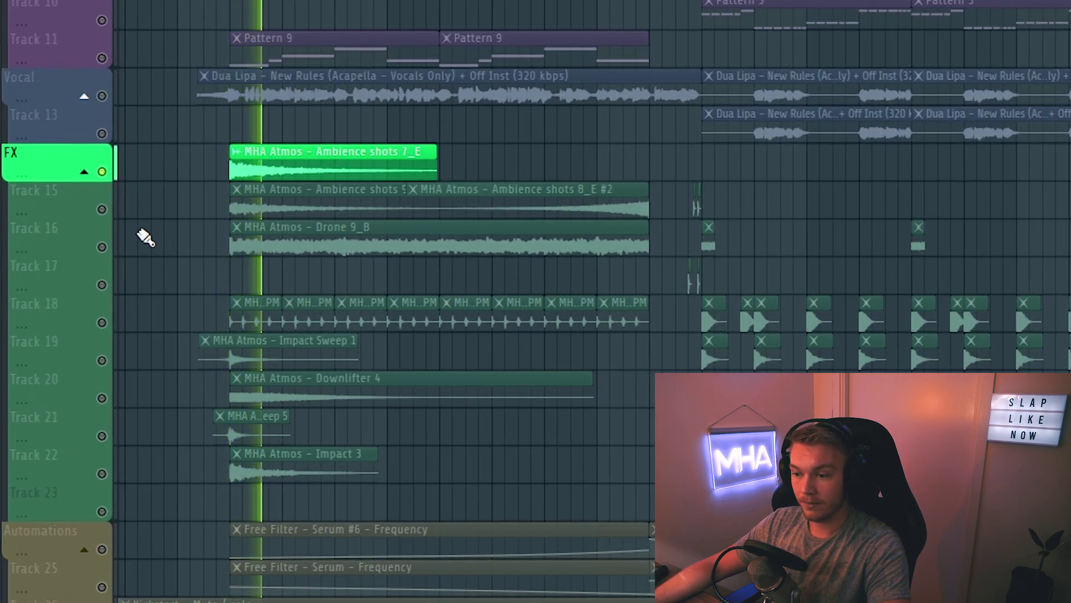
pyautogui.rightClick(101, 209)
pyautogui.press('space')
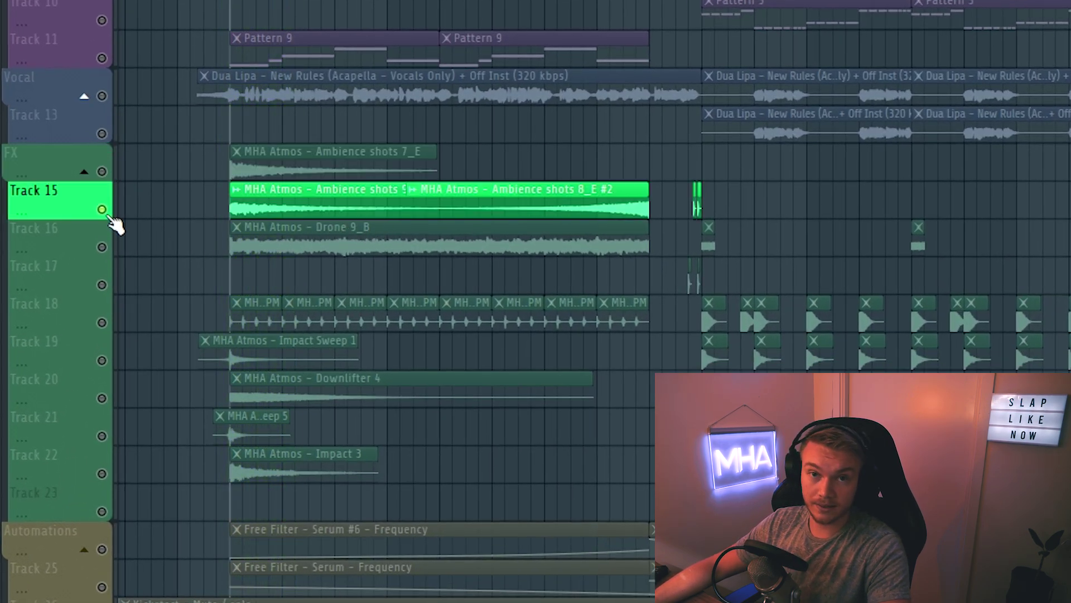
pyautogui.press('space')
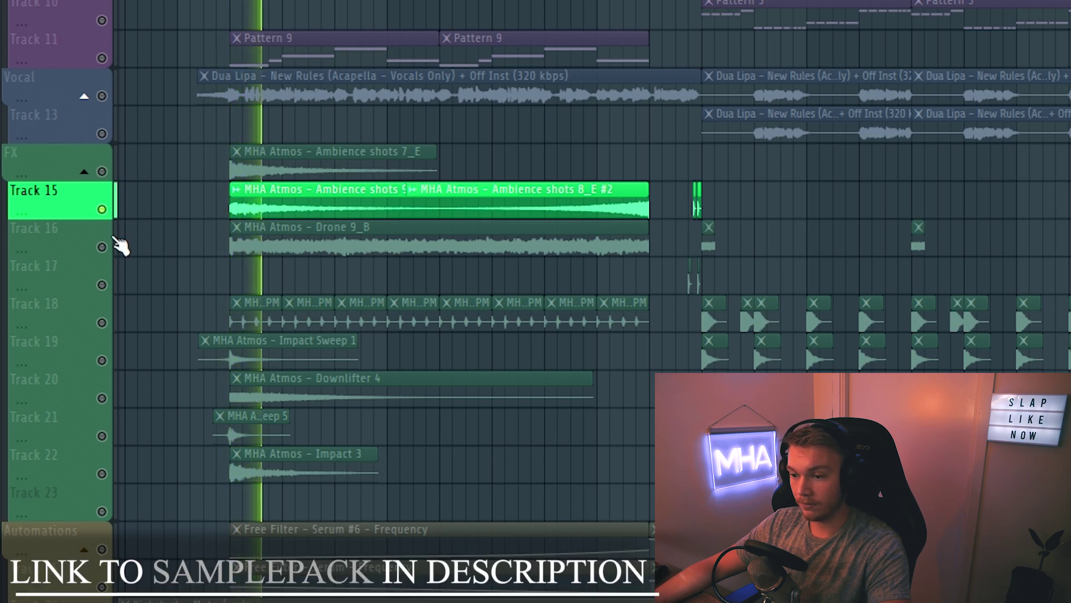
# Solo and audition the drone on Track 16, the loop on Track 18, and the impacts and downlifter on Tracks 19 to 22
pyautogui.rightClick(101, 246)
pyautogui.press('space')
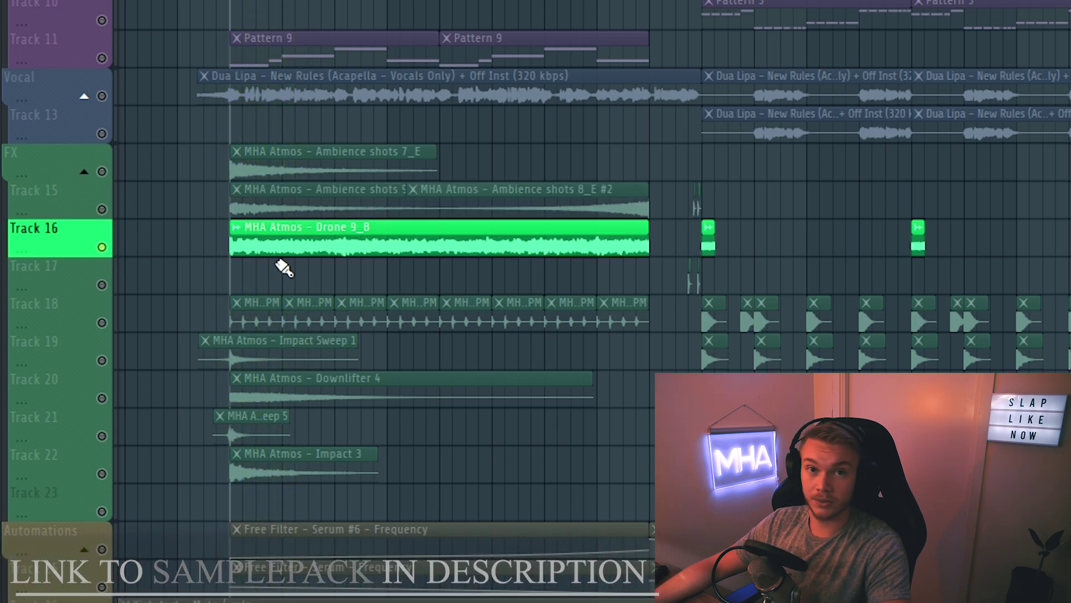
pyautogui.press('space')
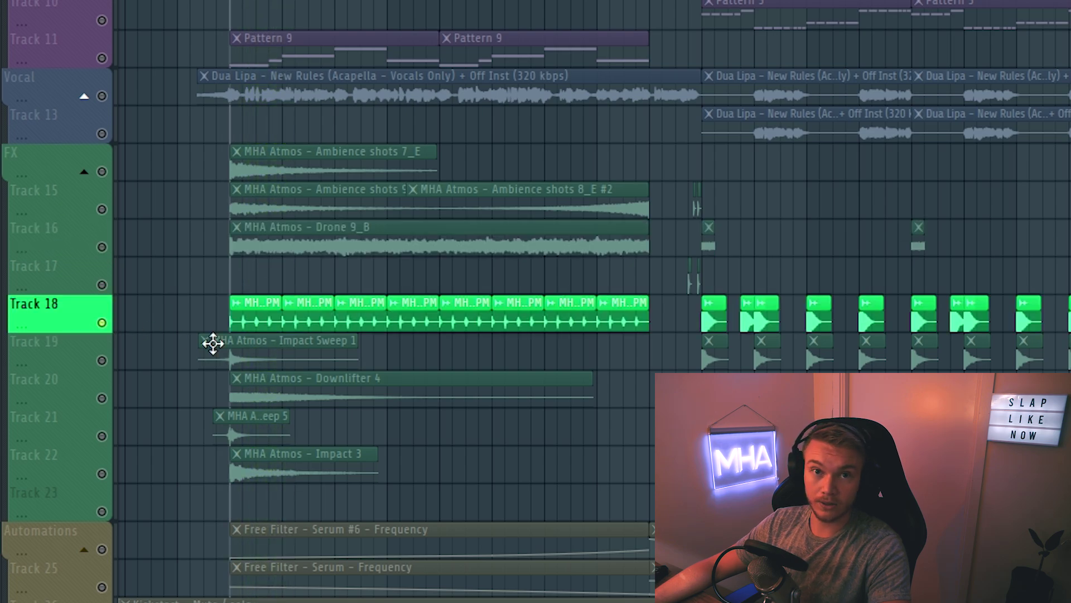
pyautogui.press('space')
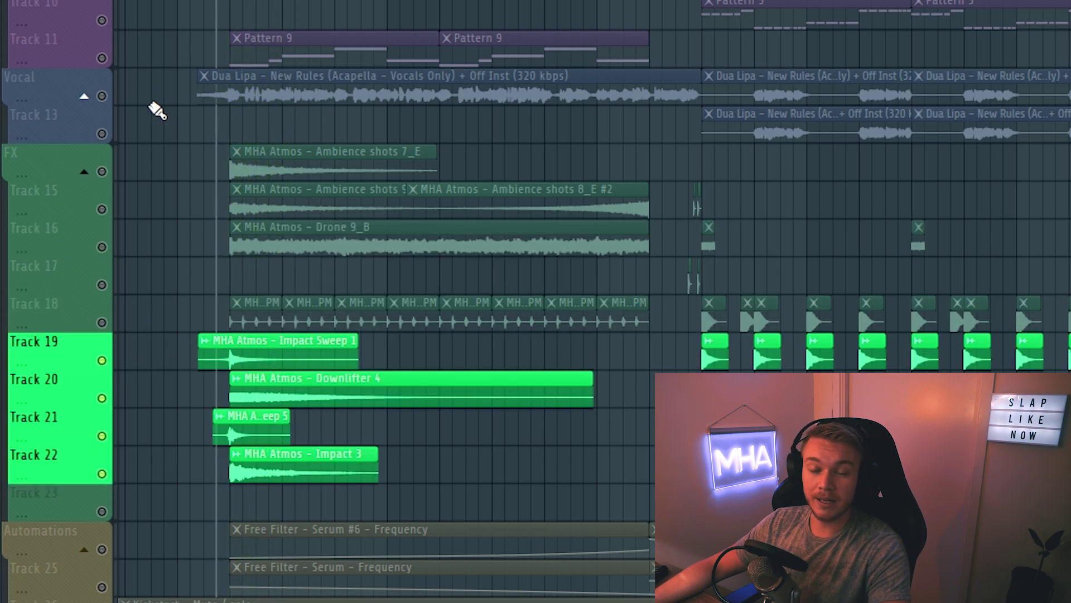
pyautogui.press('space')
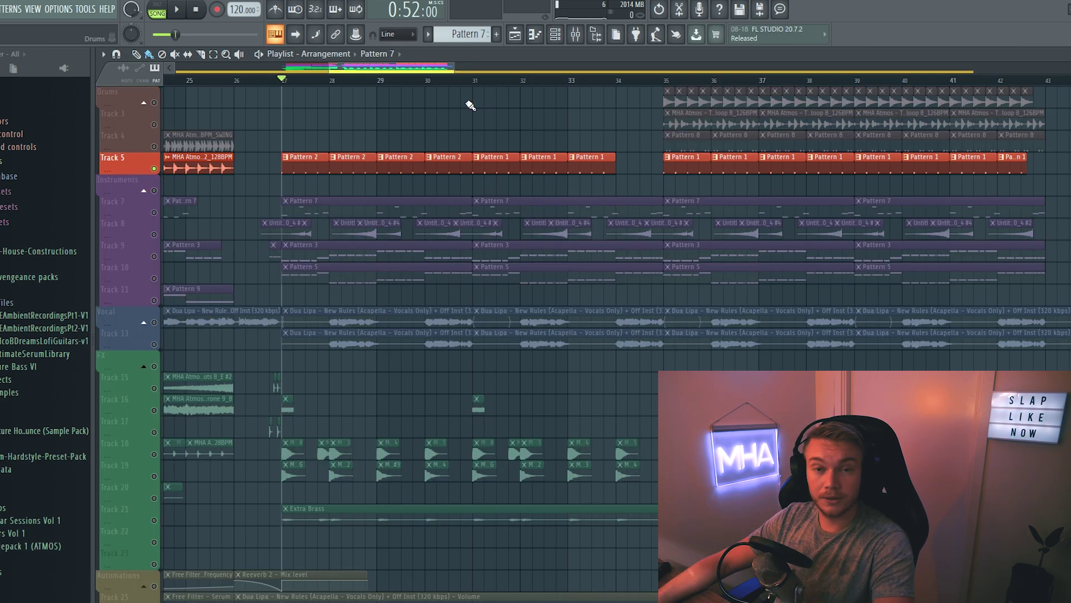
# Inspect the Kick Hard 2 notes and step sequence of Pattern 2 and the Fruity Compressor on its mixer channel
pyautogui.doubleClick(304, 171)
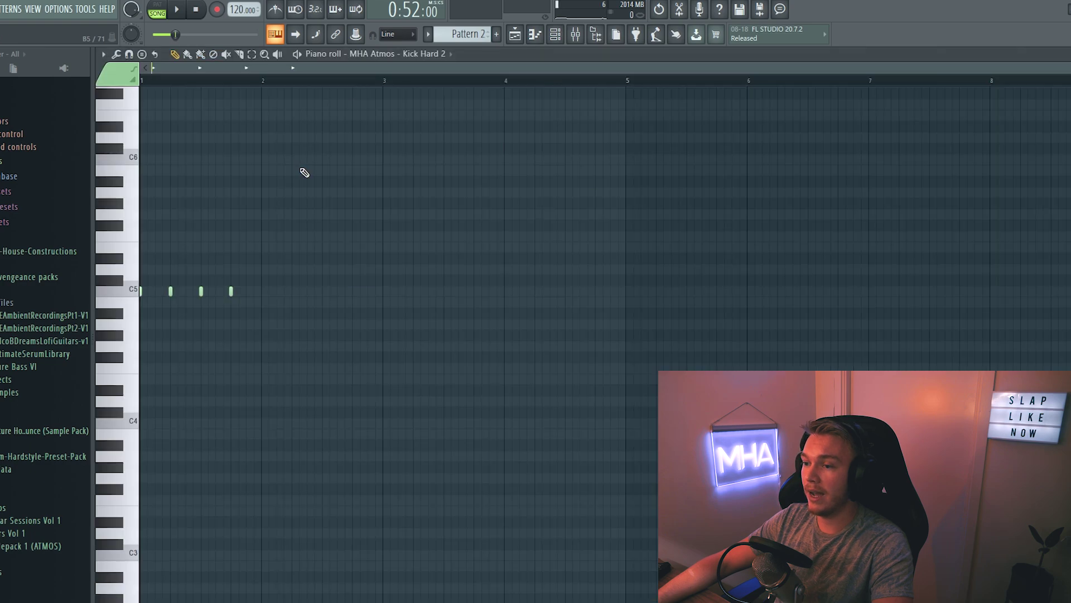
pyautogui.click(534, 36)
pyautogui.press('F6')
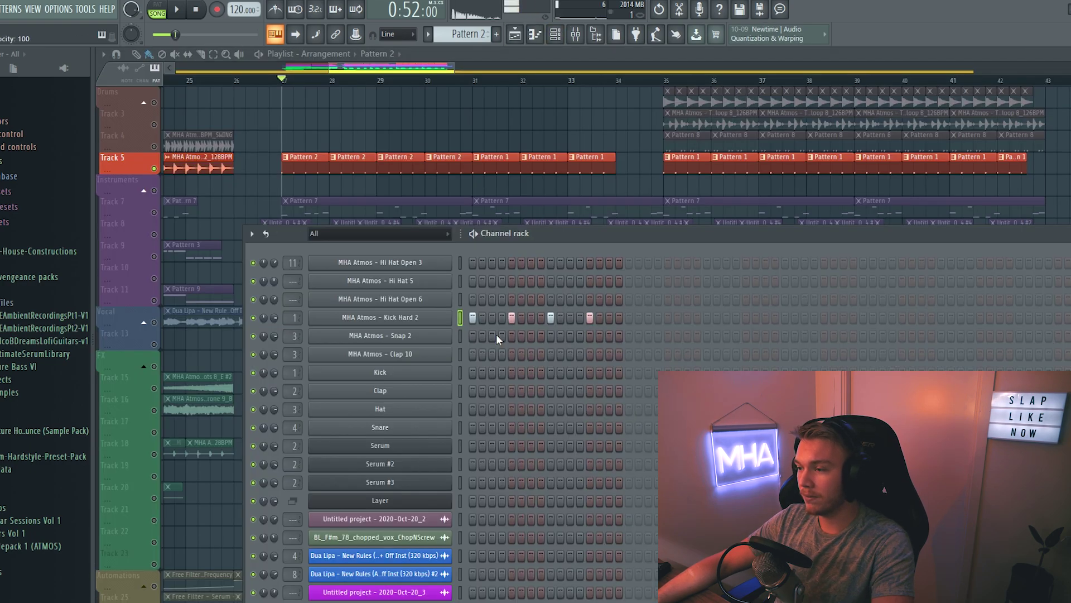
pyautogui.click(577, 32)
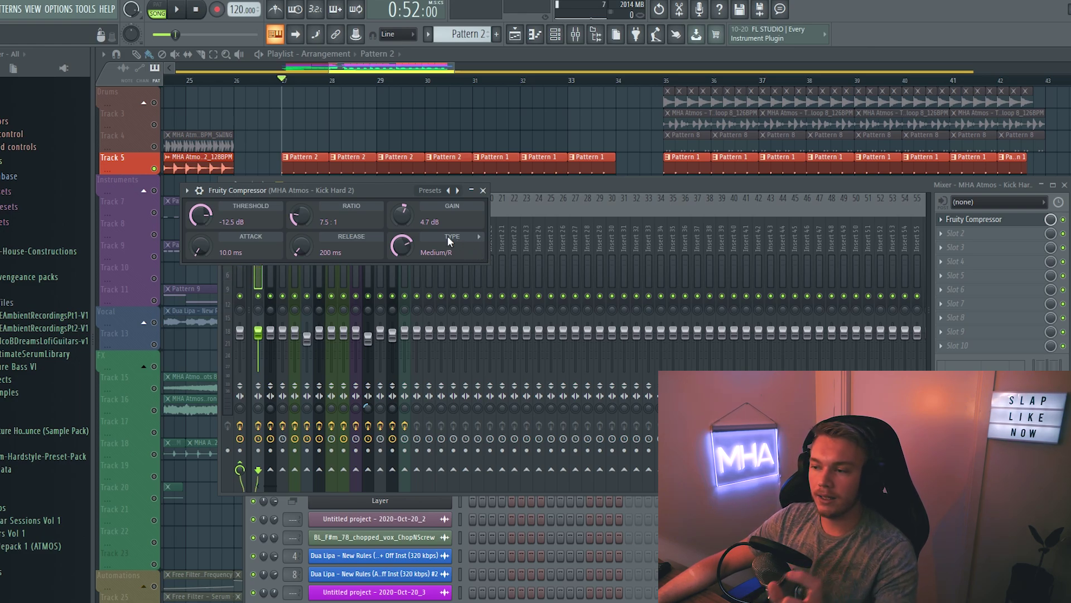
pyautogui.click(483, 190)
pyautogui.press('F9')
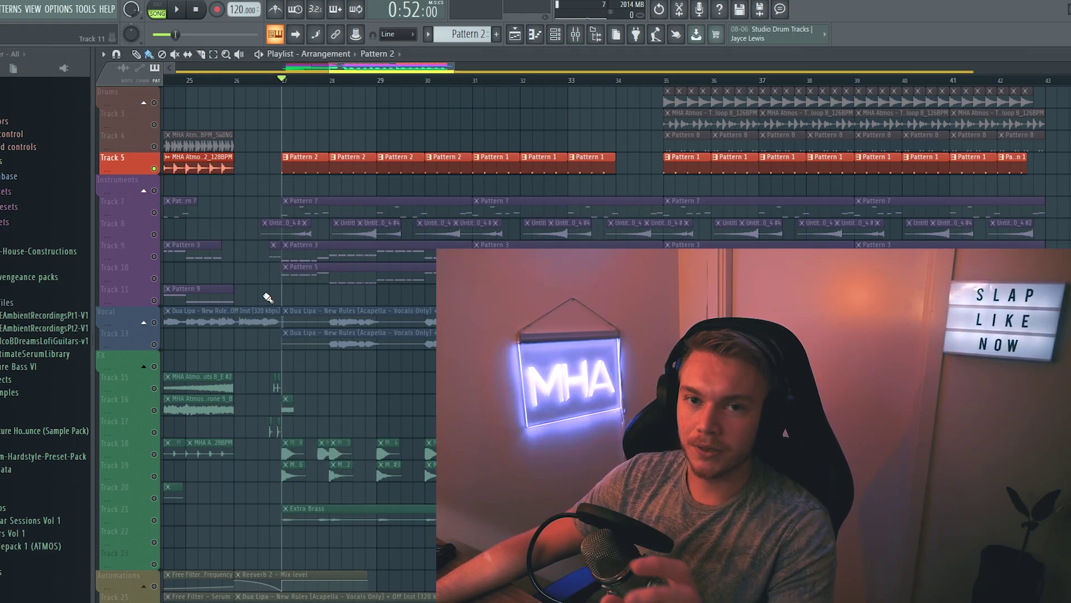
# Audition the soloed Pattern 7 lead on Track 7 and pick the Lead 5 preset from NANDER SELECTION V.1 SERUM in Serum #5
pyautogui.click(358, 198)
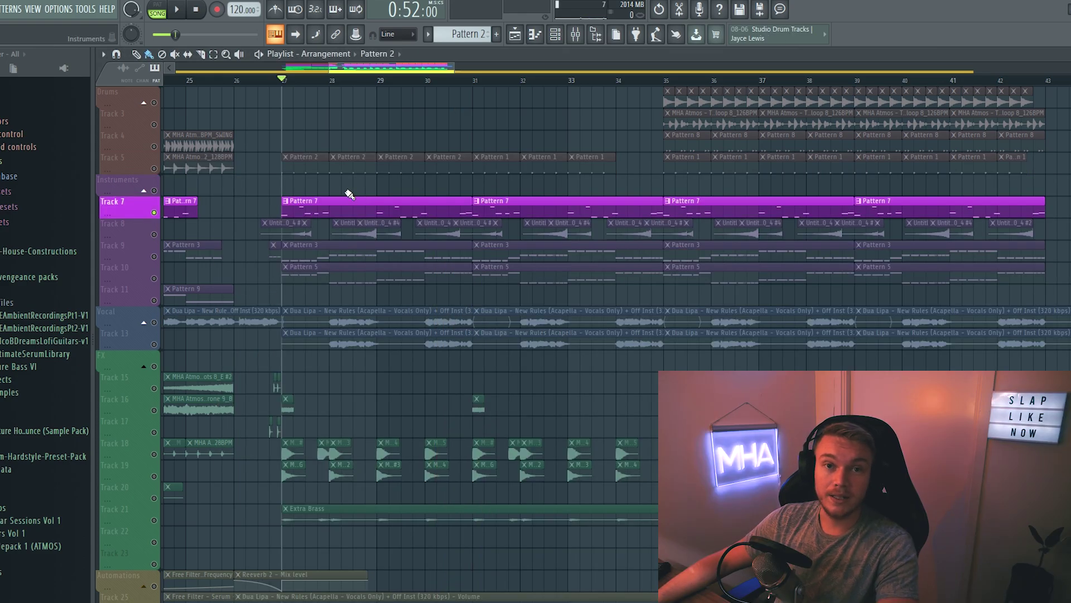
pyautogui.press('space')
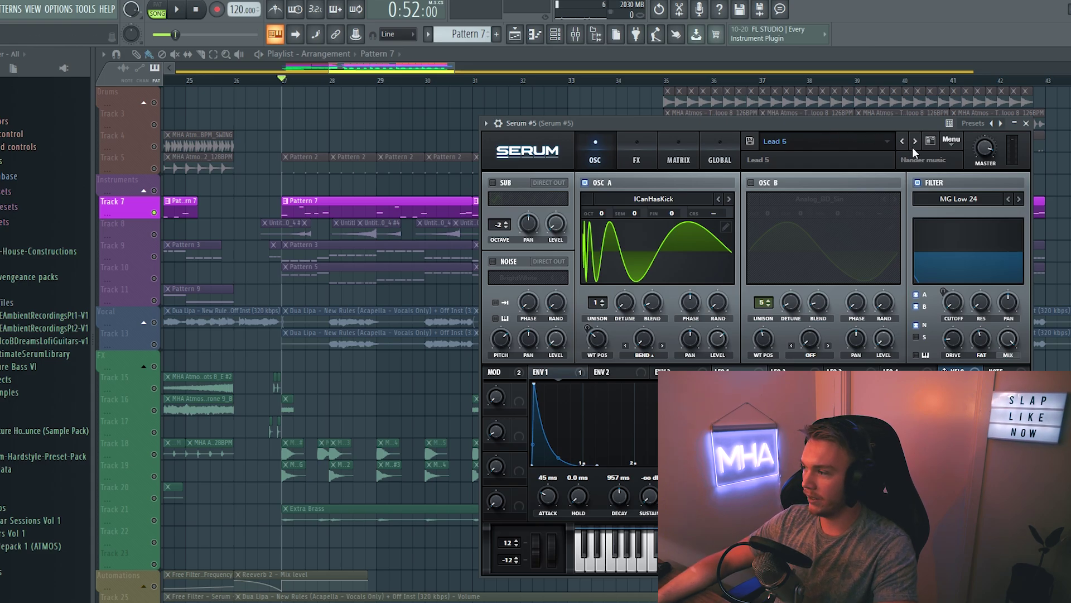
pyautogui.click(916, 155)
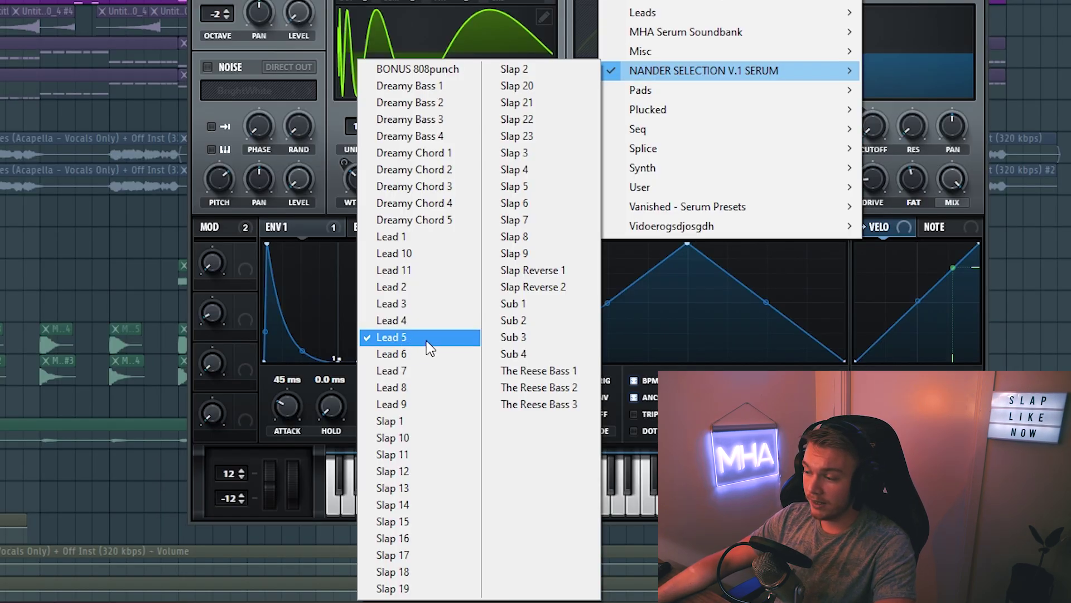
pyautogui.click(432, 337)
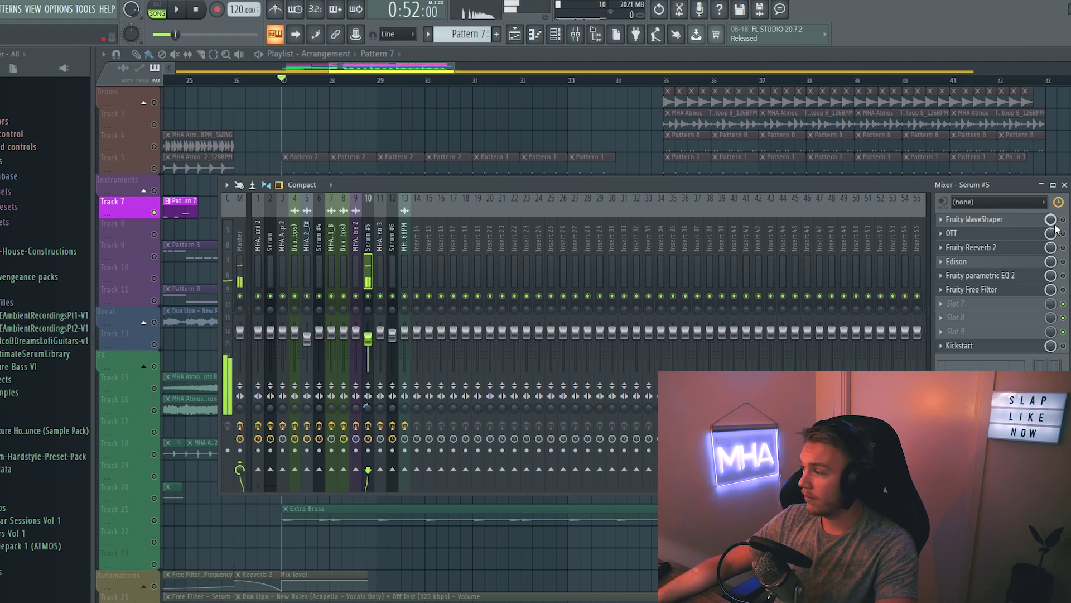
# Inspect the Fruity WaveShaper and OTT settings on the Serum #5 mixer channel
pyautogui.click(975, 220)
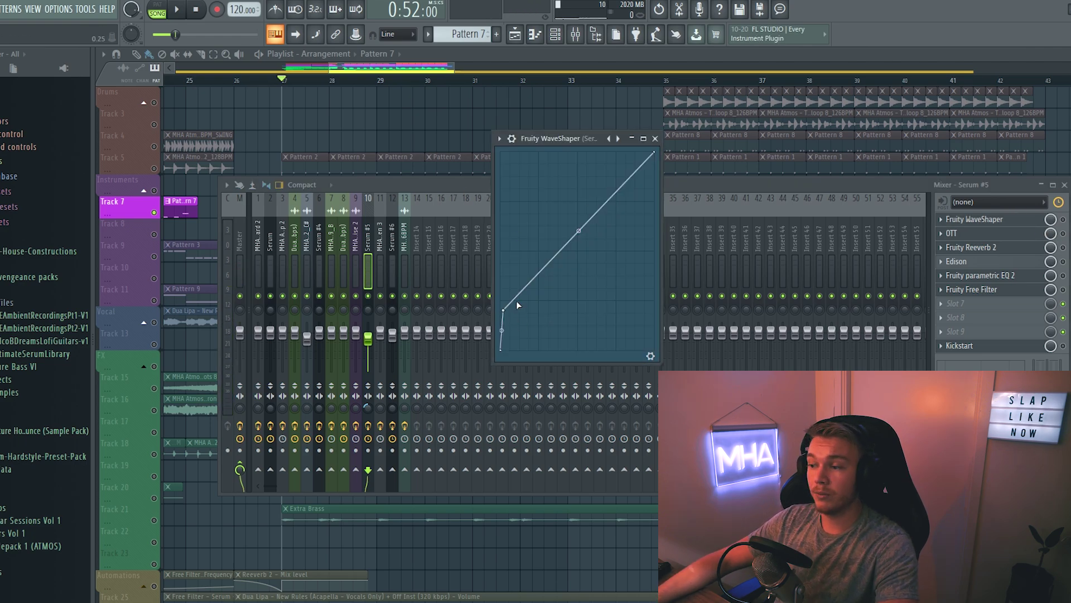
pyautogui.click(952, 234)
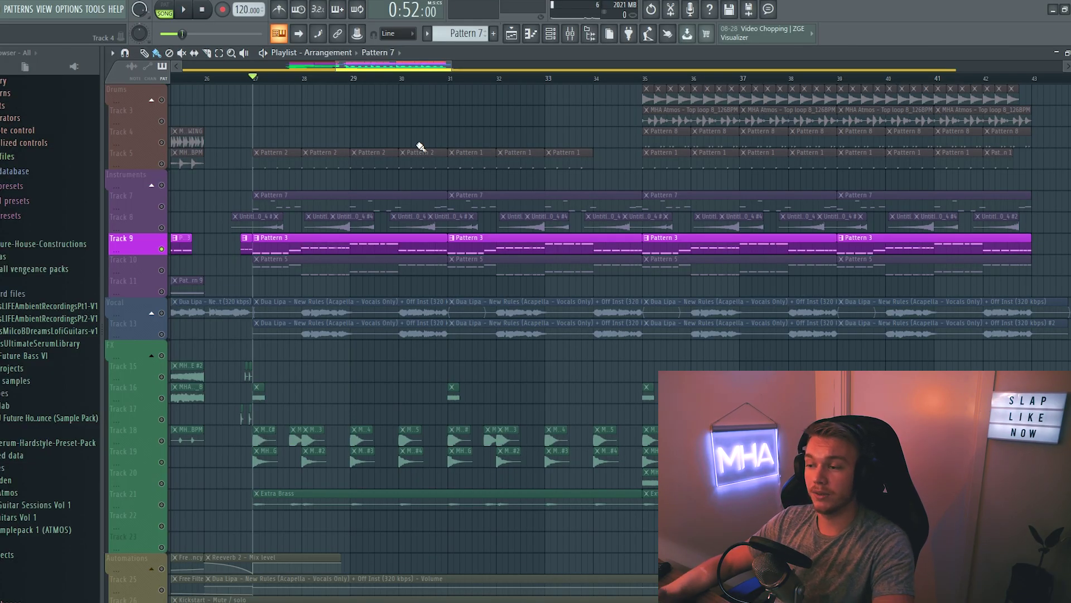
# Audition the soloed Pattern 3 on Track 9 and inspect the OTT, Ozone Imager and Fruity Free Filter on the Serum mixer channel
pyautogui.press('space')
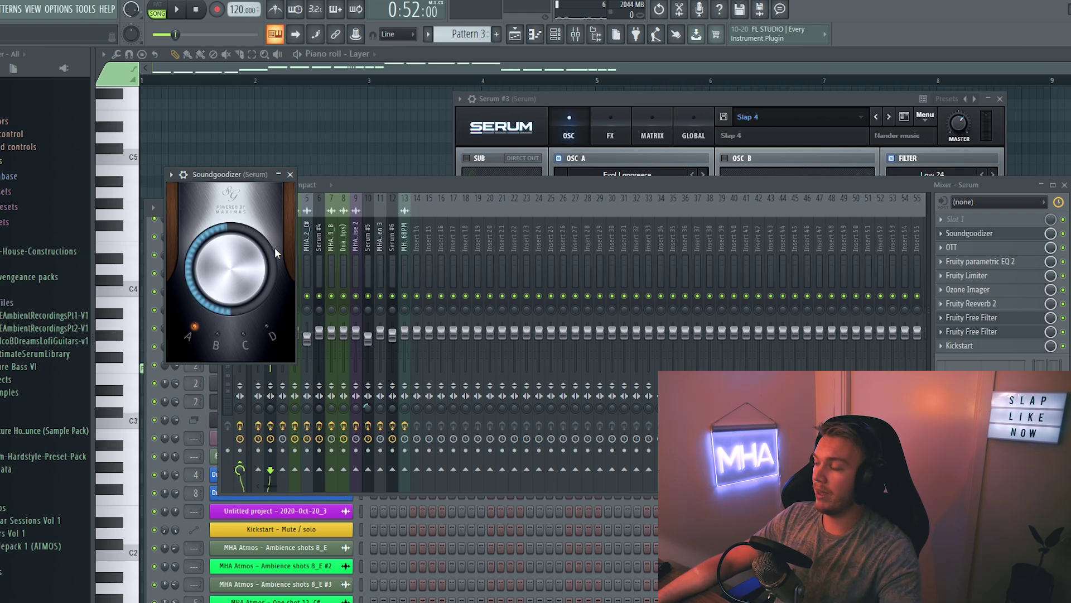
pyautogui.click(965, 248)
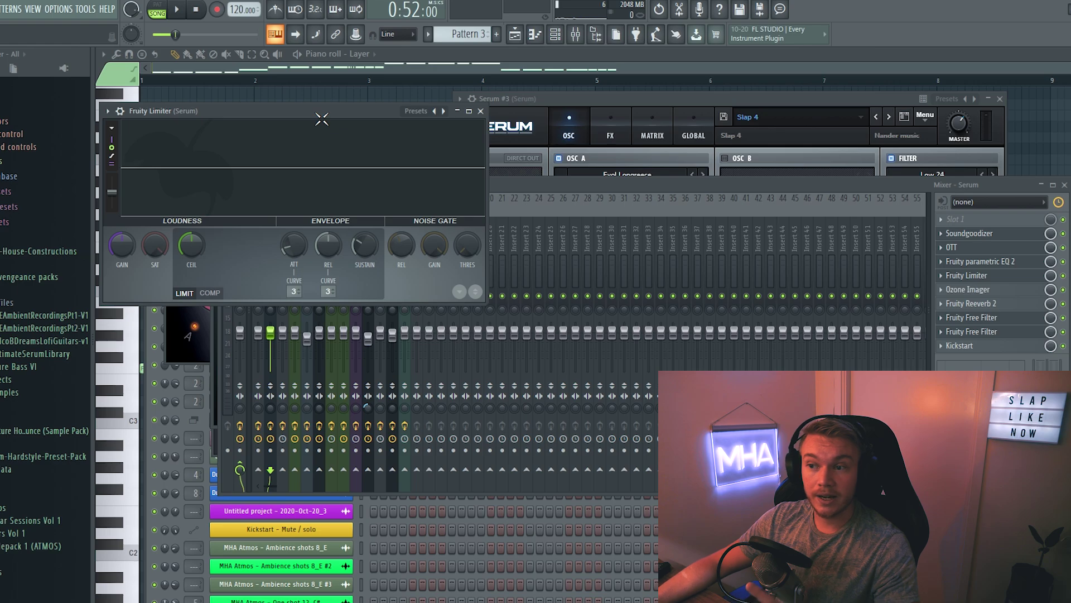
pyautogui.click(1024, 290)
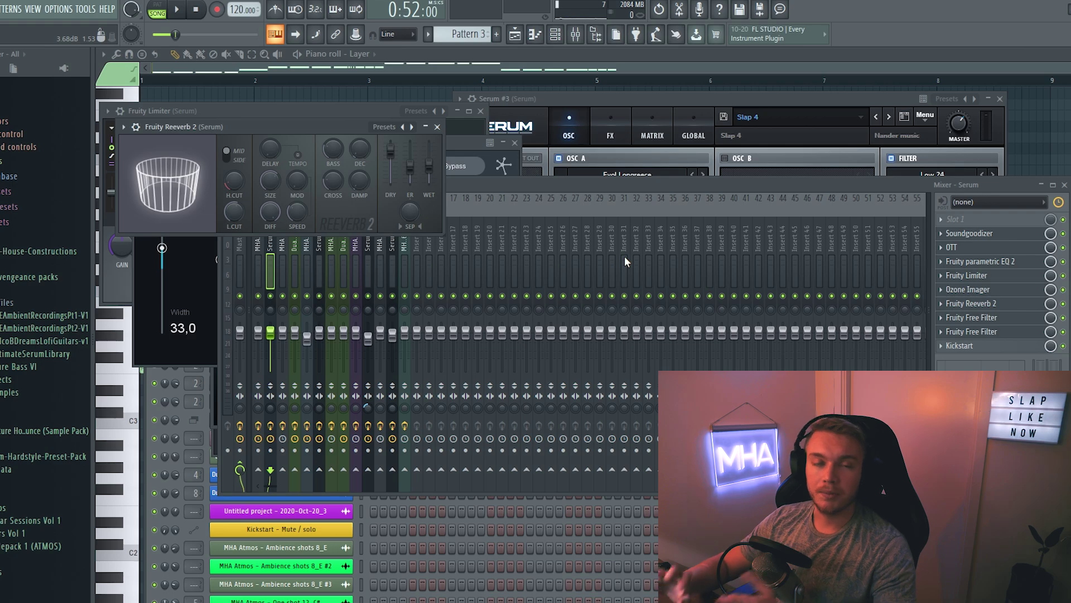
pyautogui.click(998, 332)
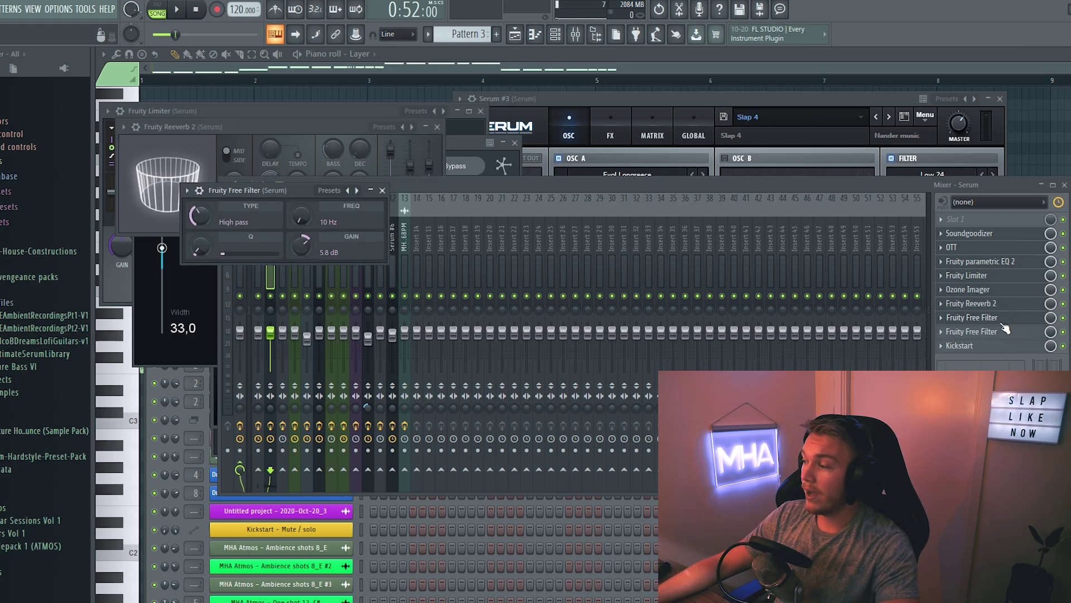
# Inspect Kickstart on the Serum mixer channel and audition the soloed Tracks 8 and 9 together from bar 27
pyautogui.click(999, 346)
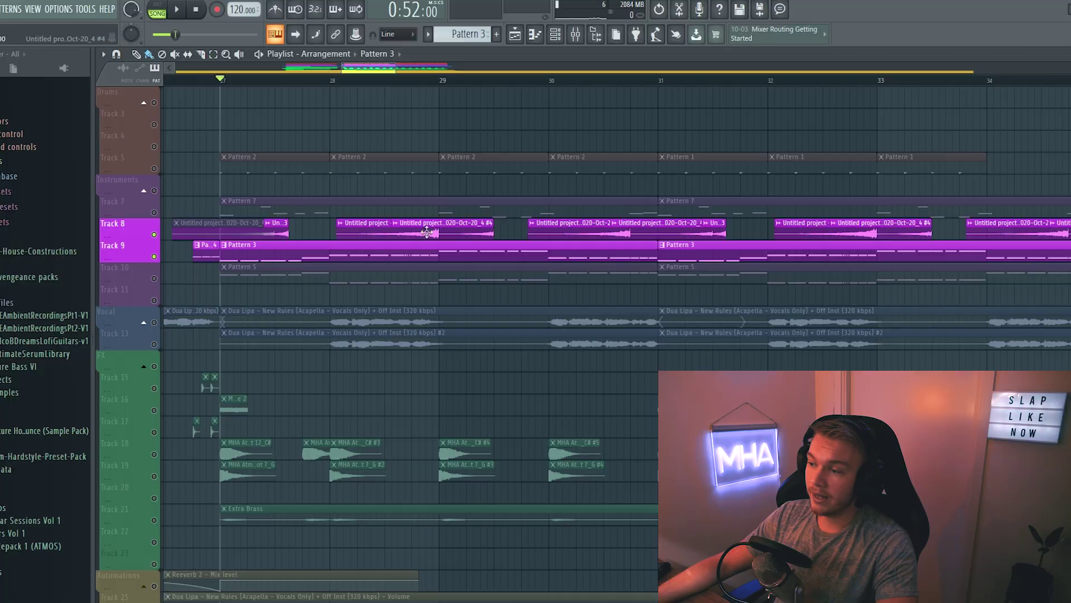
pyautogui.press('space')
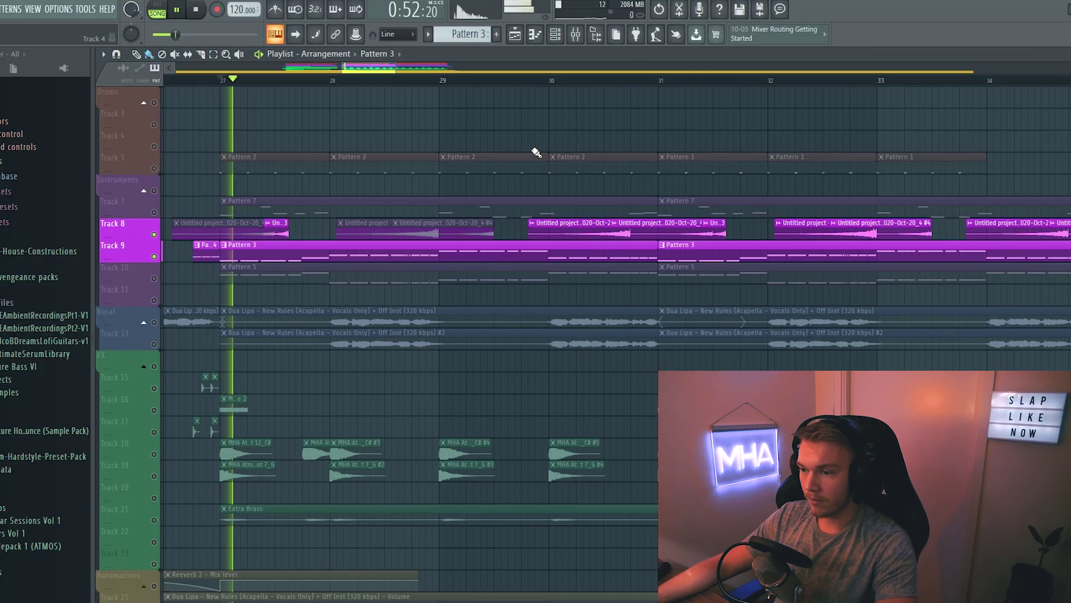
pyautogui.press('space')
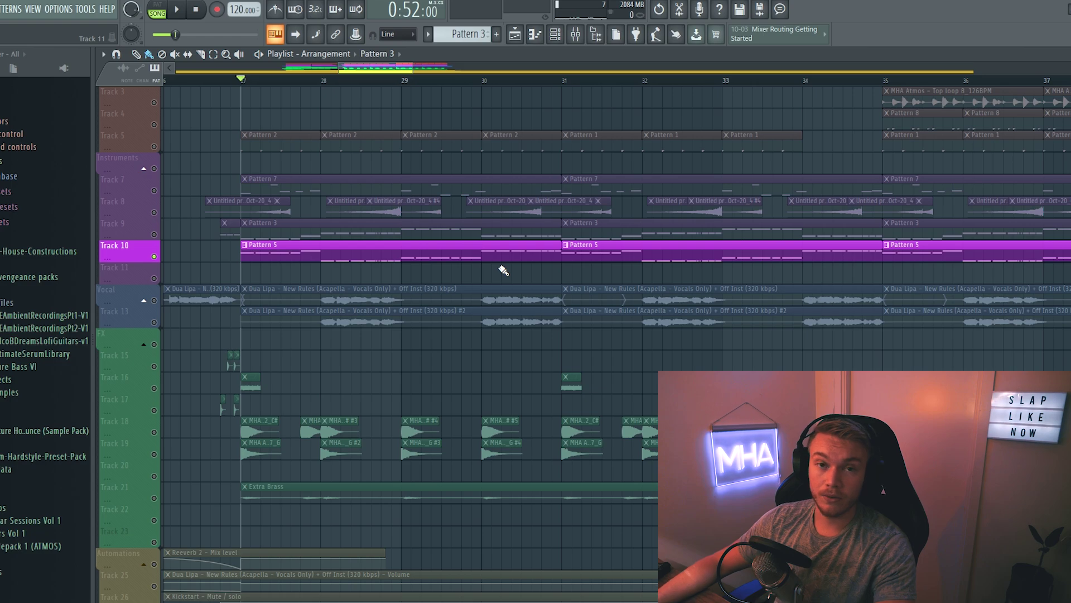
# Audition the soloed Pattern 5 on Track 10 and inspect the Fruity parametric EQ 2 and Kickstart on the Serum #4 mixer channel
pyautogui.press('space')
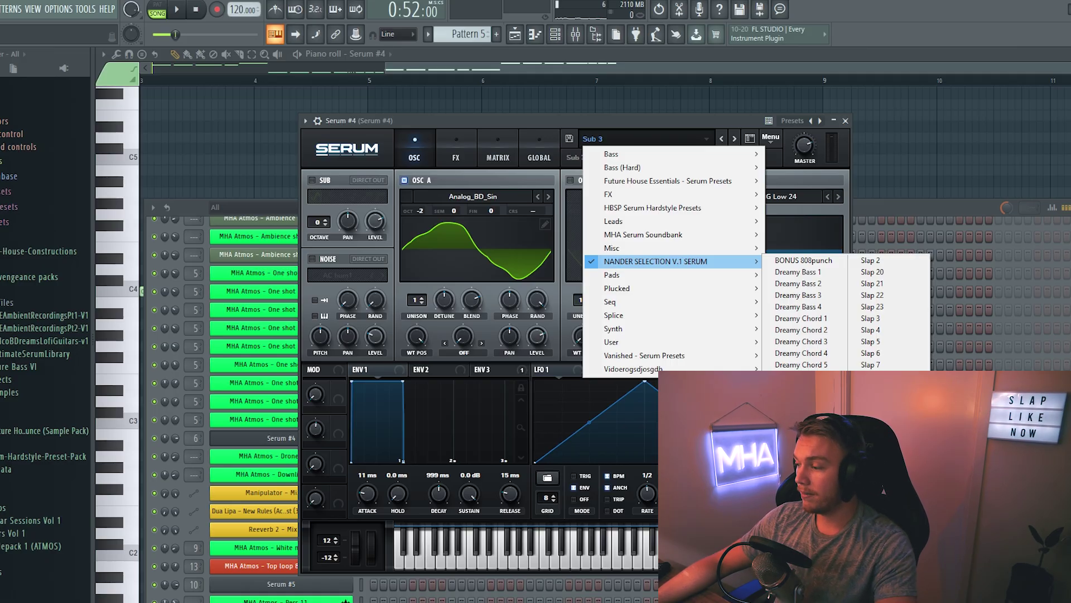
pyautogui.press('F9')
pyautogui.click(977, 218)
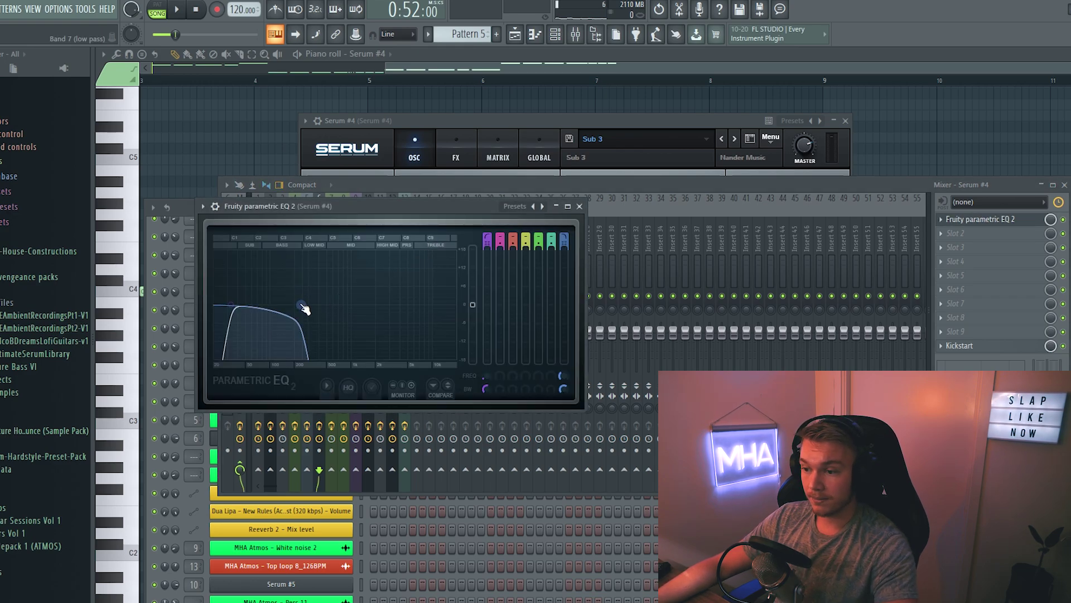
pyautogui.click(960, 345)
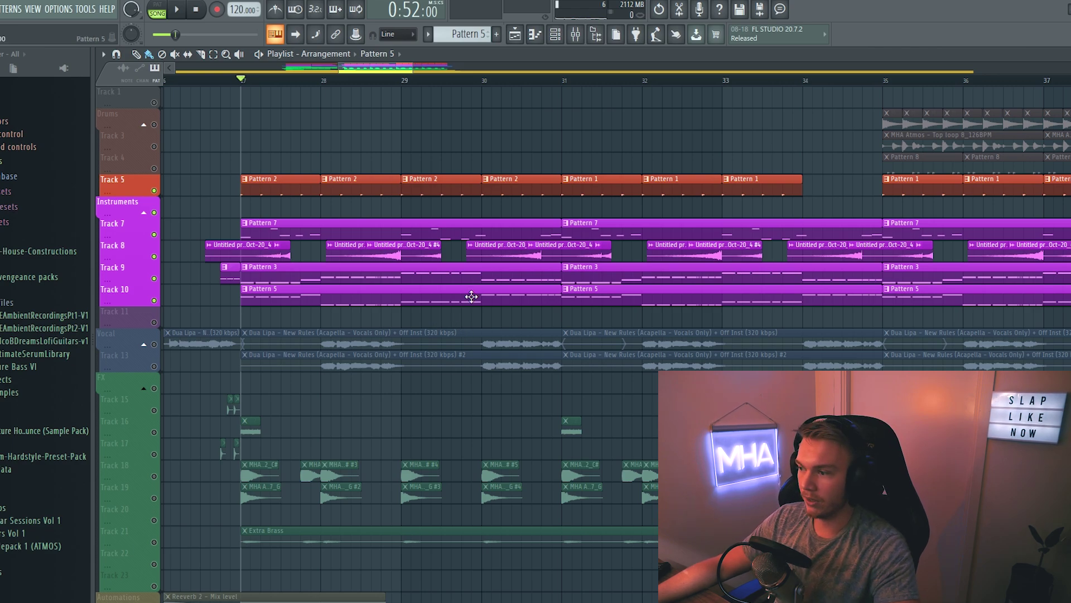
# Audition Track 5 with the instrument tracks and inspect the Ozone Imager and Fruity parametric EQ 2 on the Snap 2 mixer channel
pyautogui.press('space')
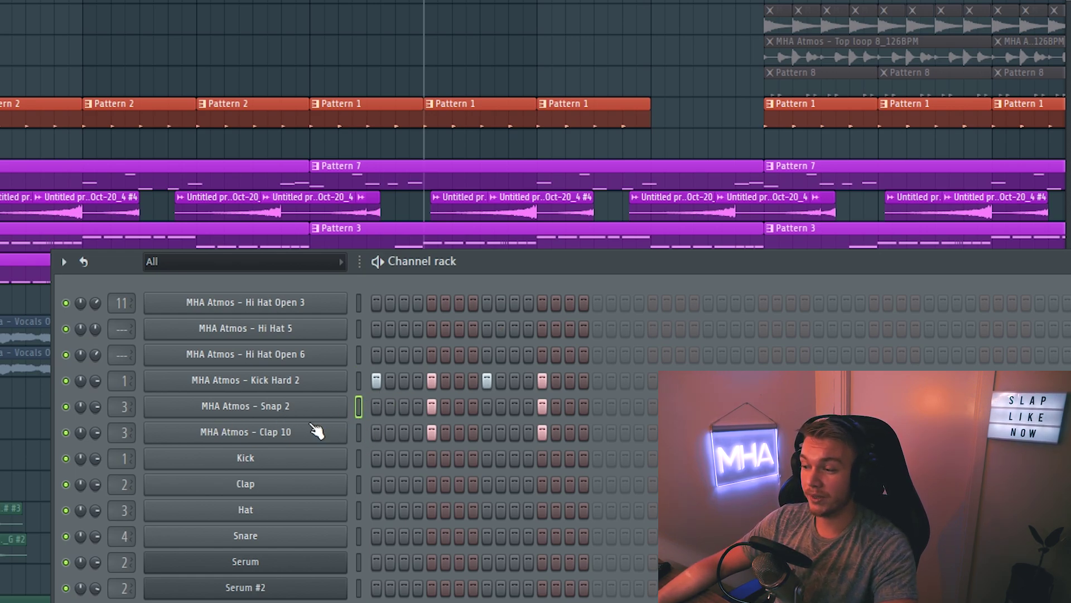
pyautogui.press('F9')
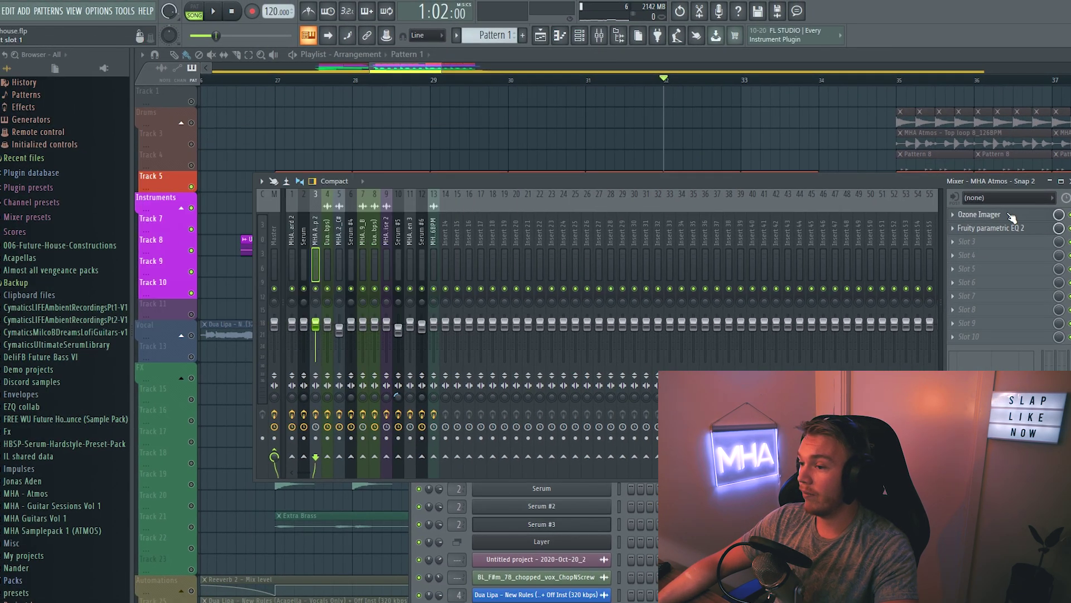
pyautogui.click(1009, 214)
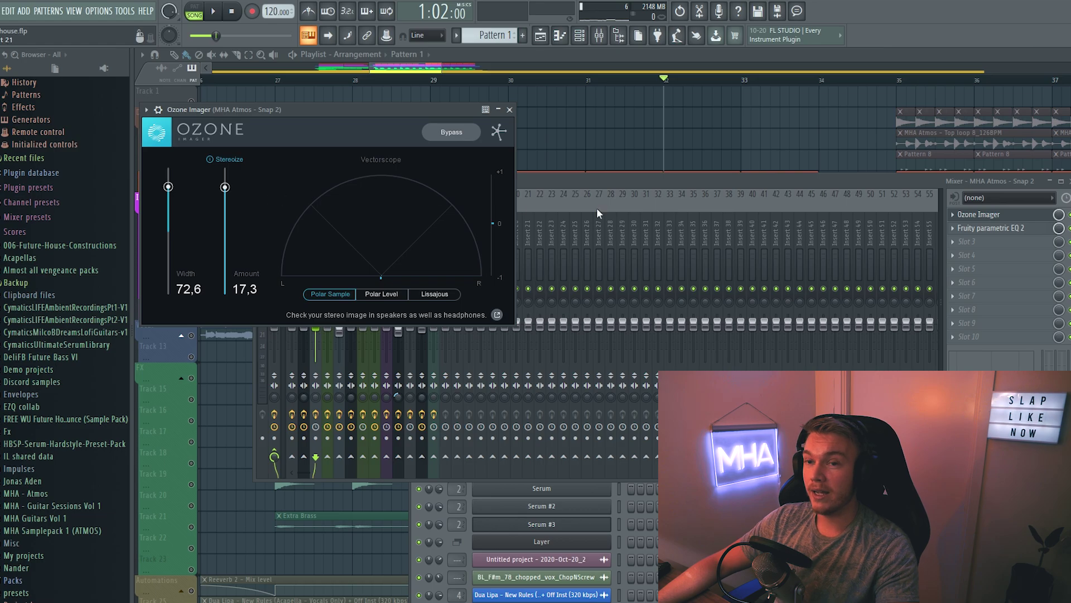
pyautogui.click(982, 228)
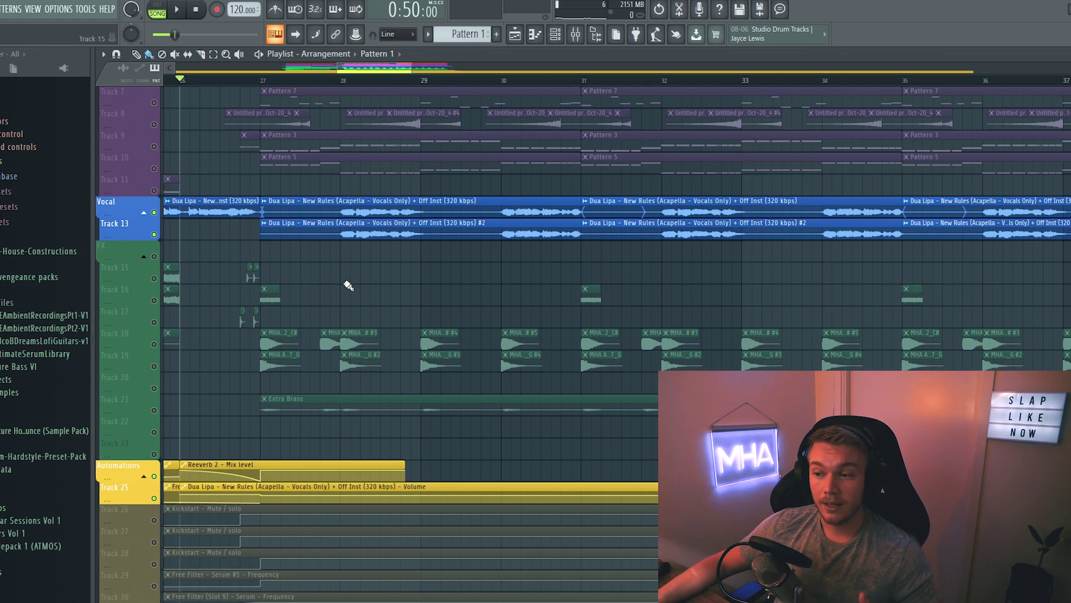
# Audition the soloed Vocal track and Track 13 together with the Reeverb 2, Kickstart and Manipulator automation clips
pyautogui.scroll(-4, 352, 284)
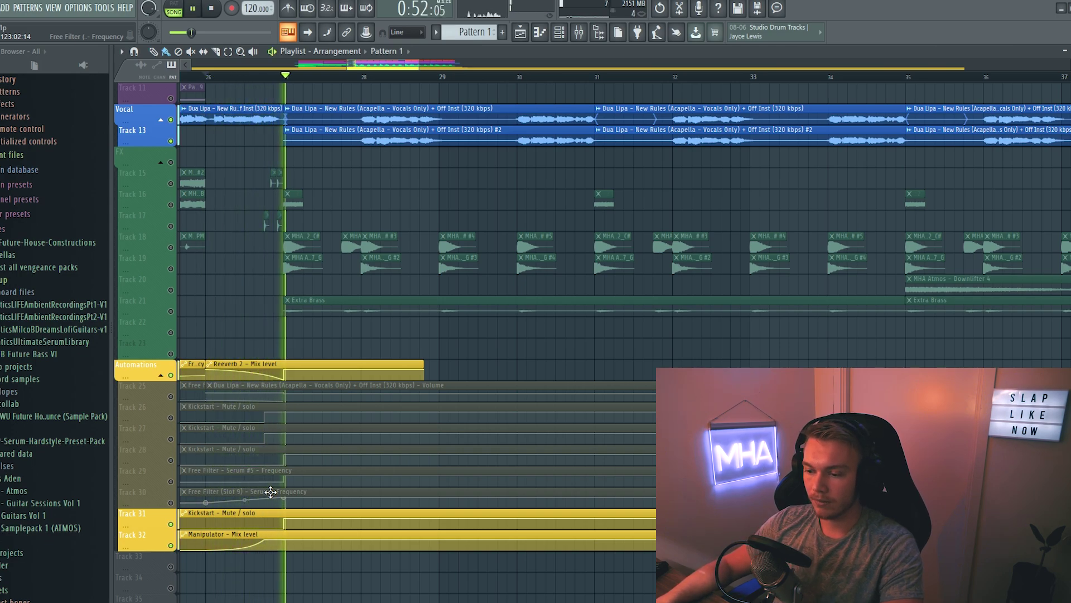
pyautogui.press('space')
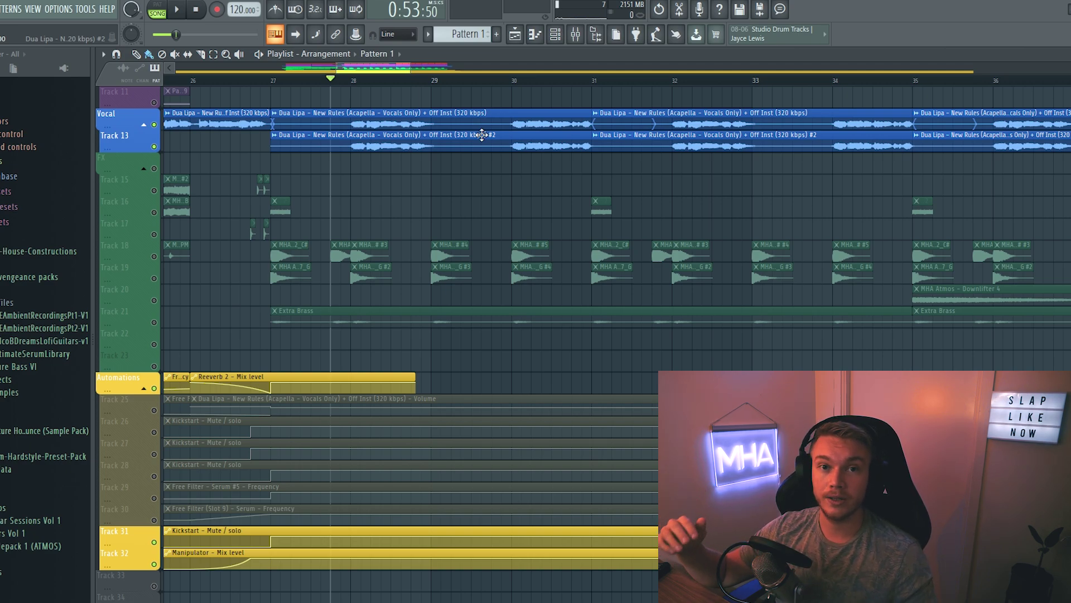
pyautogui.press('space')
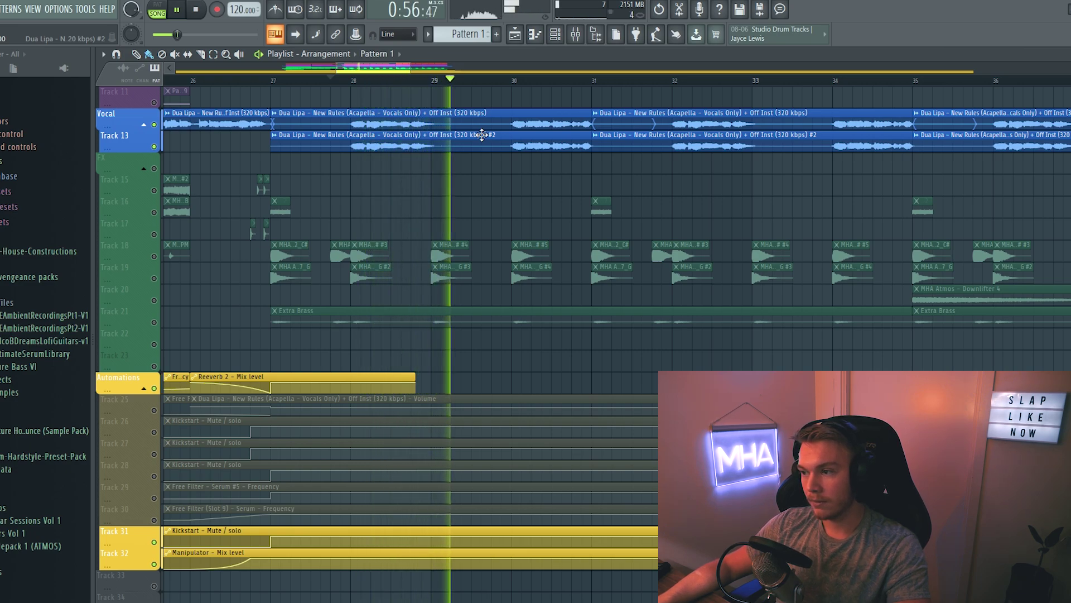
pyautogui.press('space')
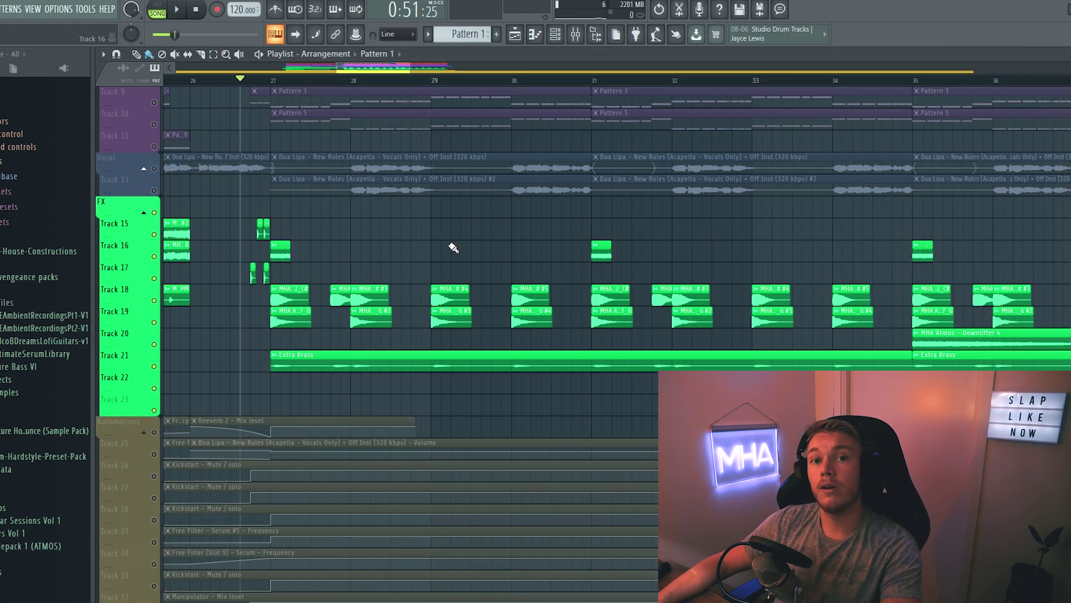
# Audition the soloed Pattern 4 fill on Track 9 with the Perc 11 and Perc 15 clips, plus the White noise 2 clip on Track 16
pyautogui.scroll(3, 427, 284)
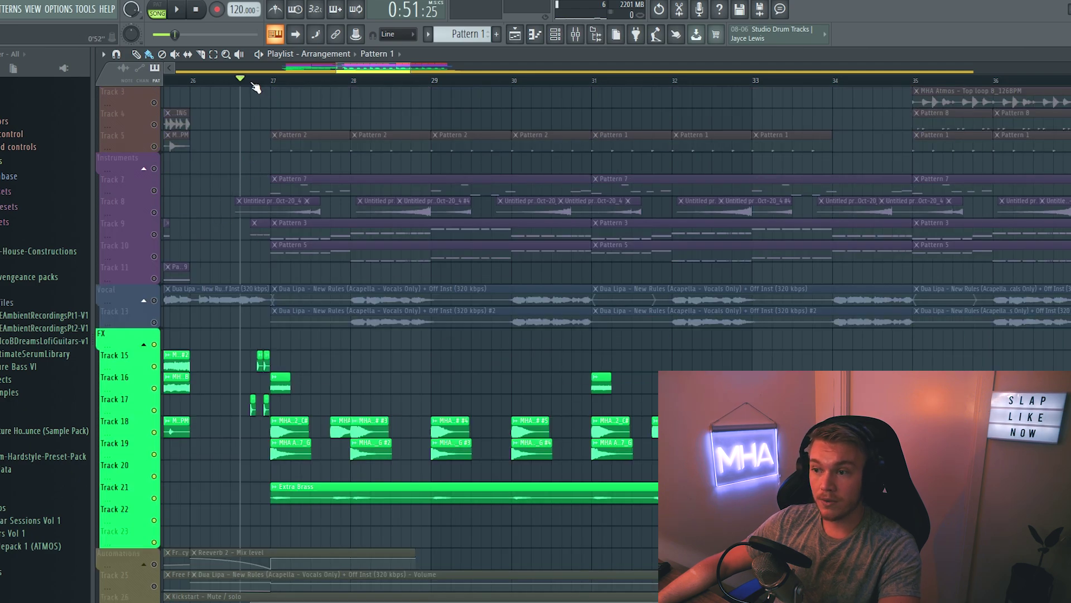
pyautogui.click(159, 235)
pyautogui.press('space')
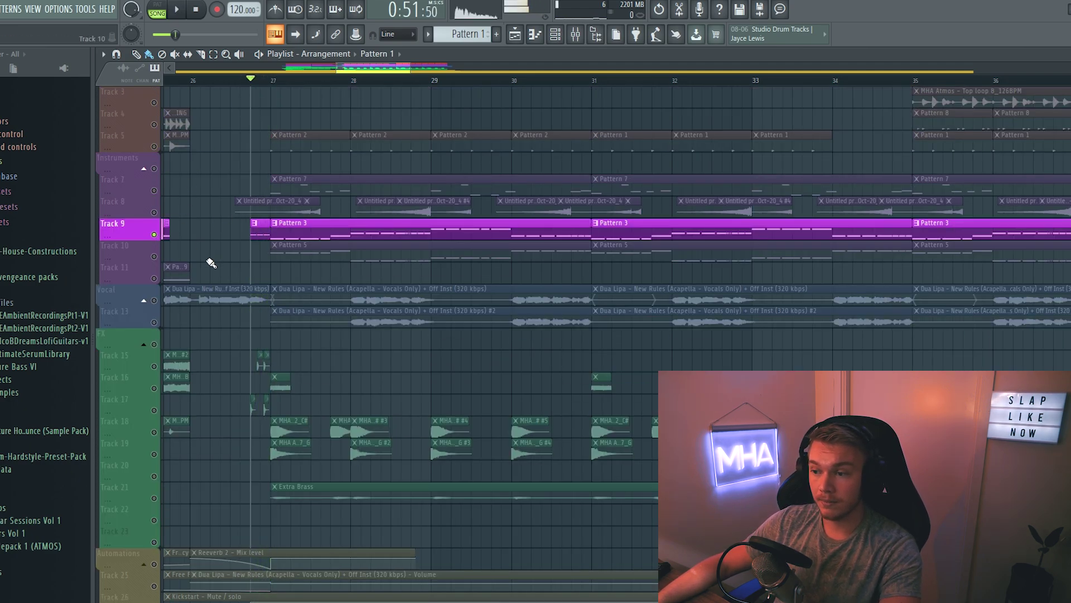
pyautogui.press('space')
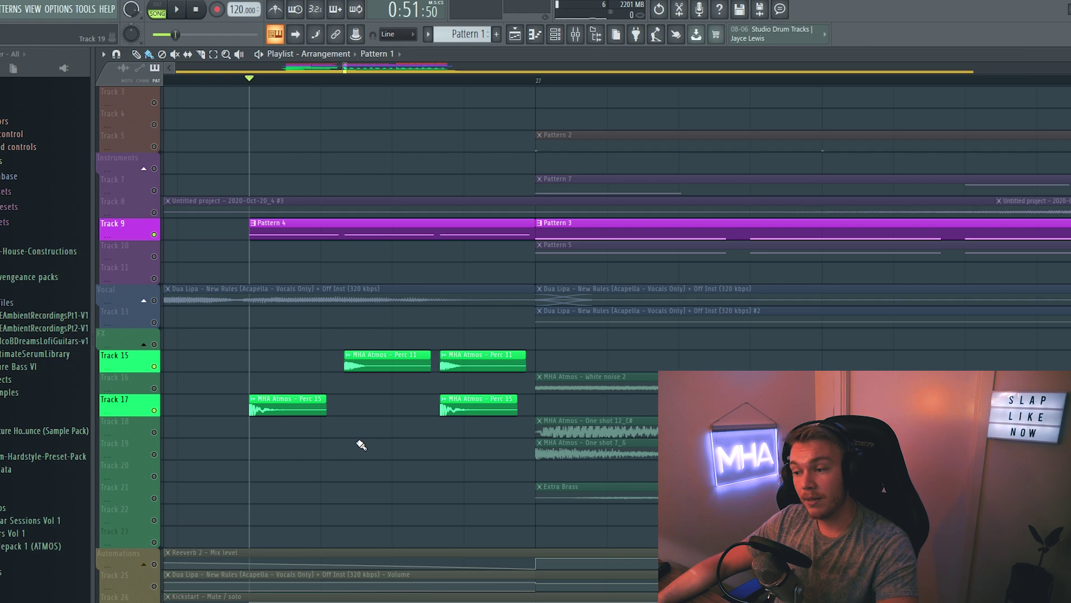
pyautogui.press('space')
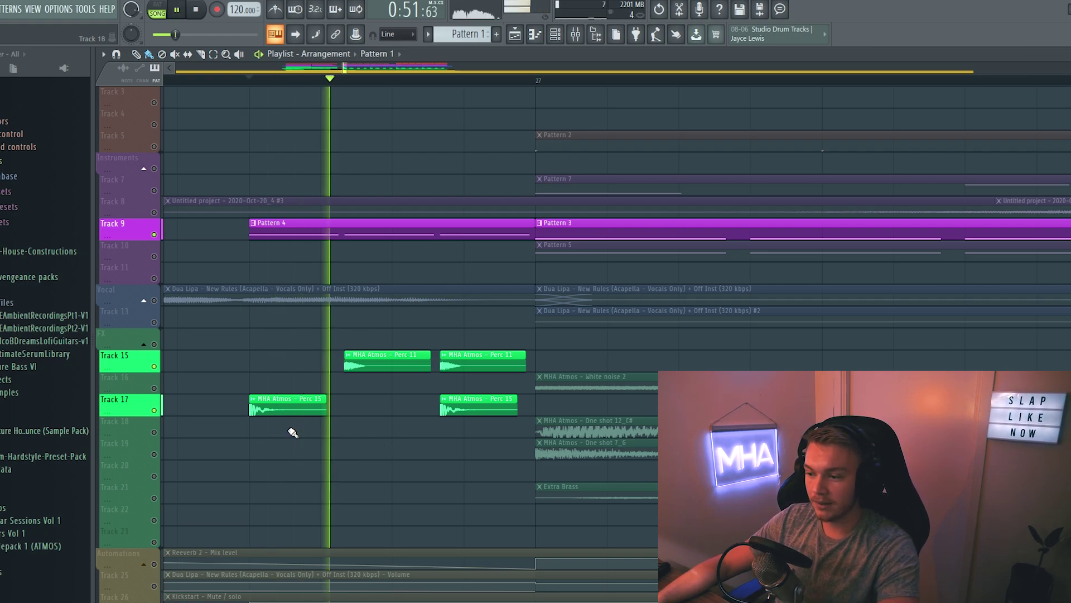
pyautogui.press('space')
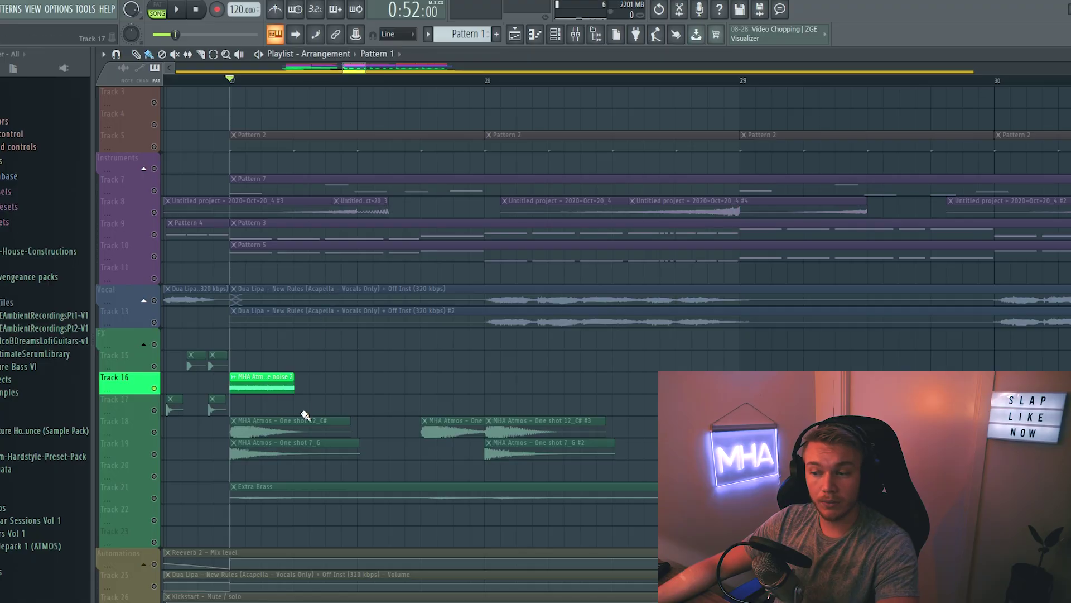
pyautogui.press('space')
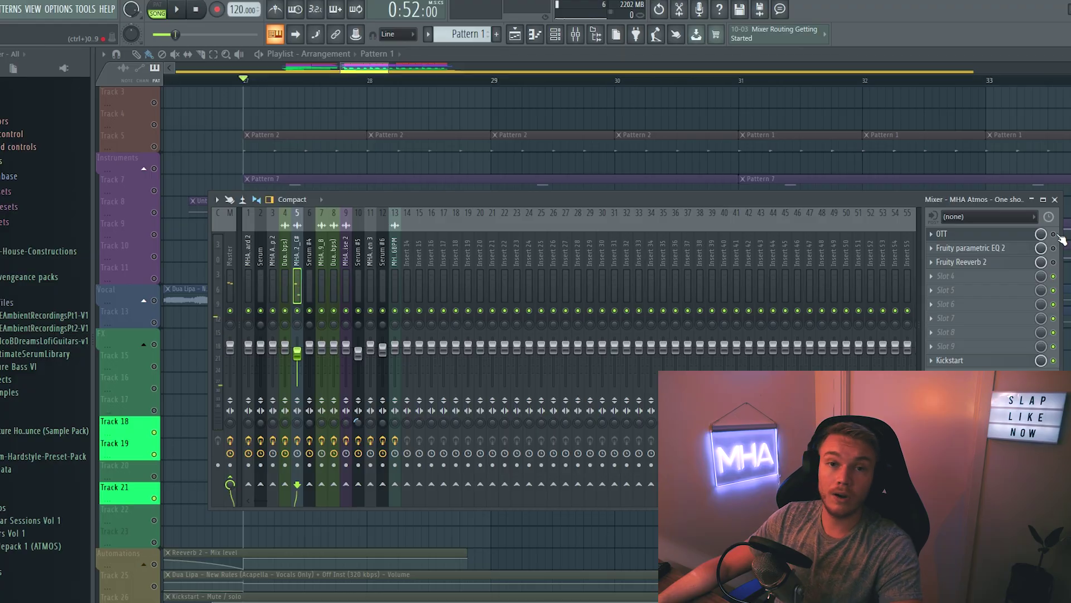
# Enable the Fruity parametric EQ 2 on the One shot 12_C# mixer channel and inspect its settings alongside OTT and Fruity Reeverb 2
pyautogui.click(1002, 235)
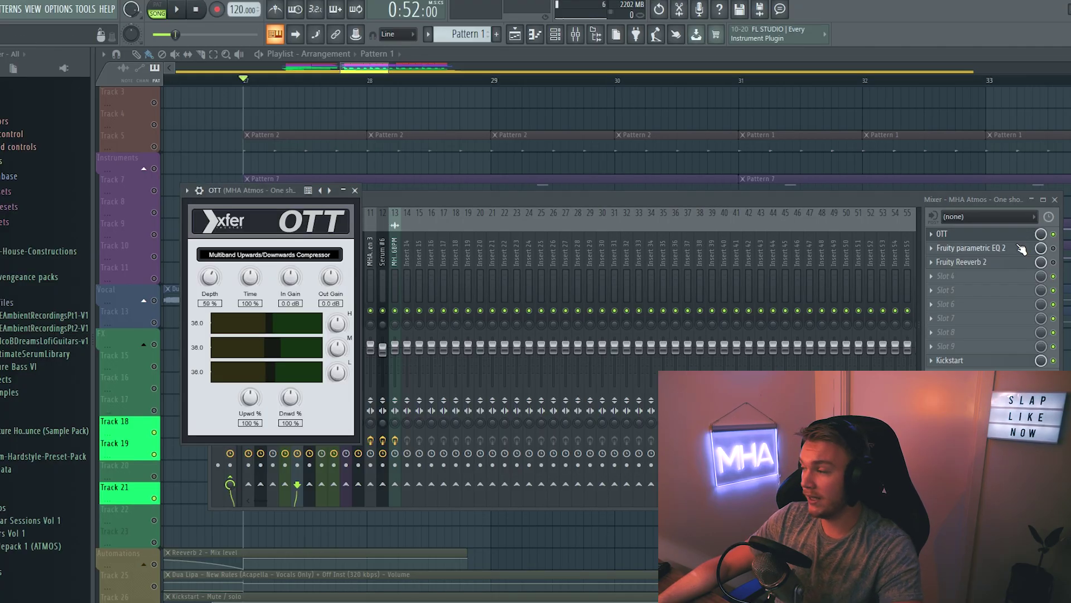
pyautogui.click(1054, 249)
pyautogui.click(1001, 248)
pyautogui.click(1000, 248)
pyautogui.click(1000, 249)
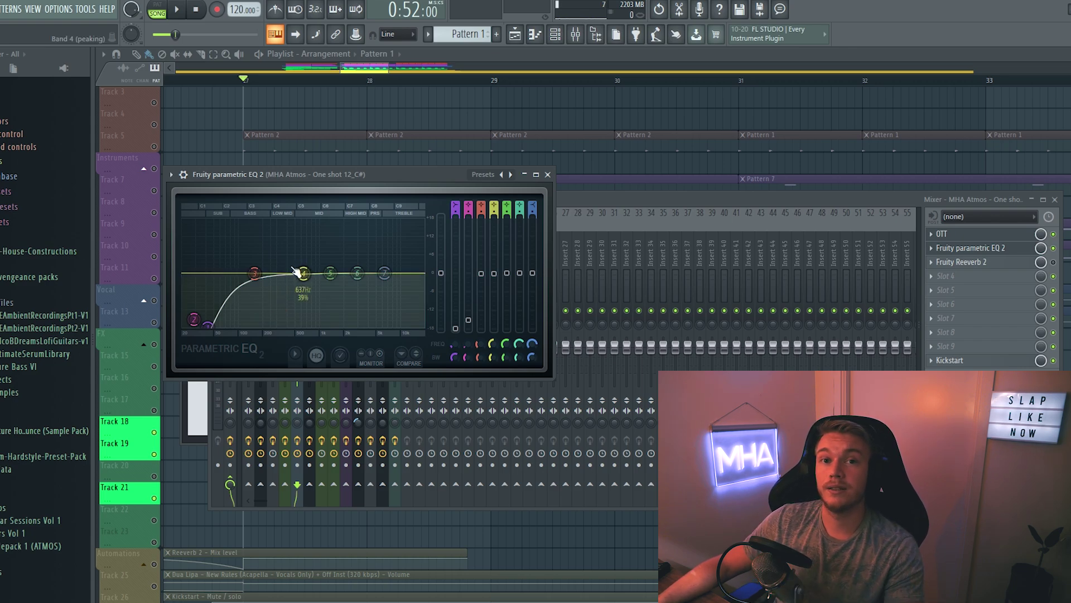
pyautogui.click(960, 262)
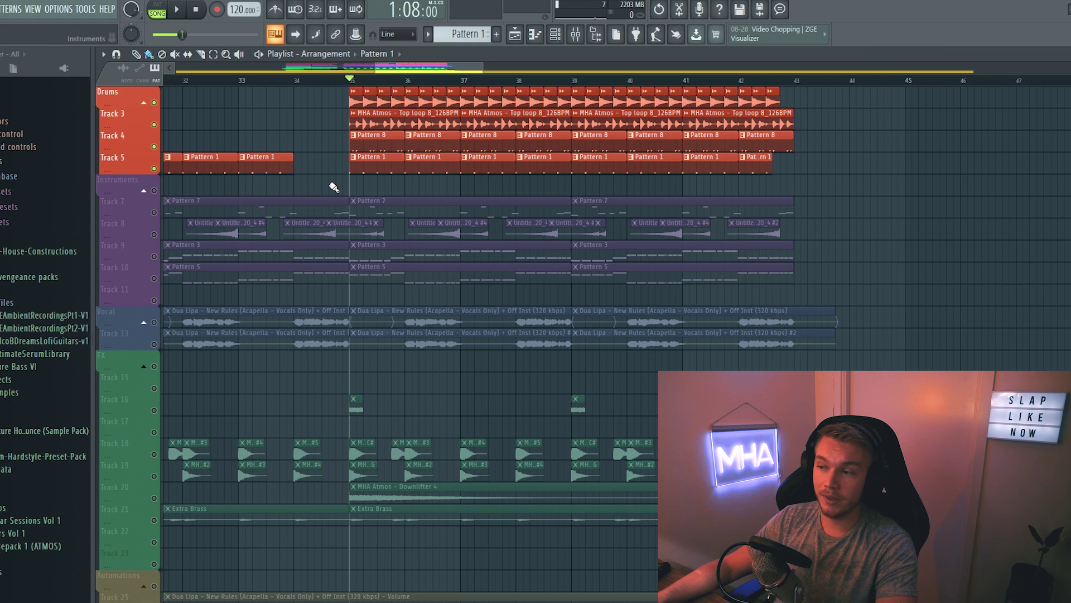
# Audition the drums from bar 35 together, plus the Rides 4 clips, the Top loop on Track 3 and the Pattern 8 hi-hats
pyautogui.press('space')
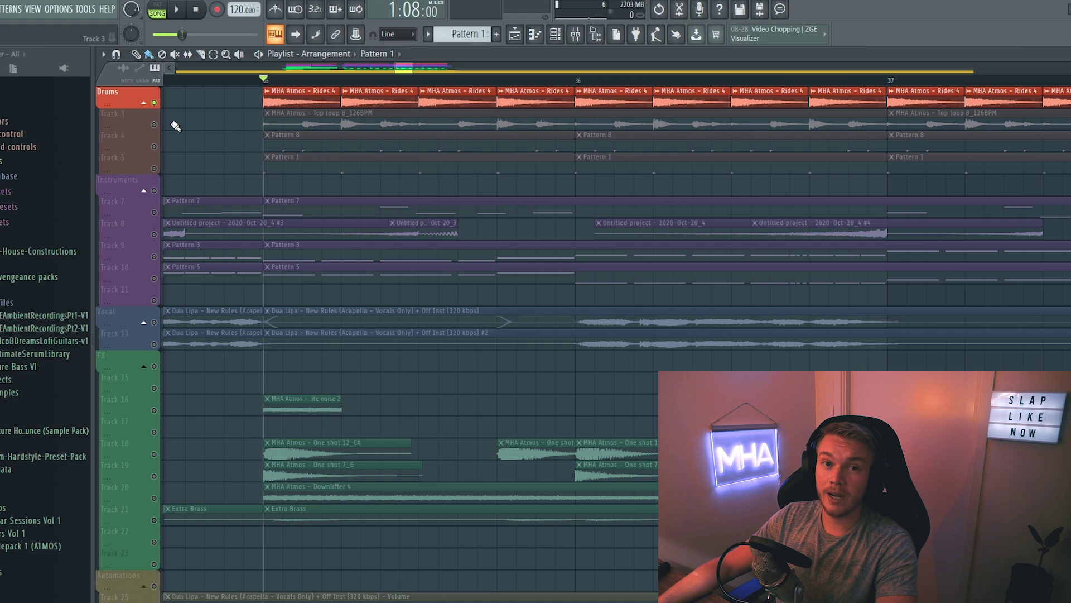
pyautogui.press('space')
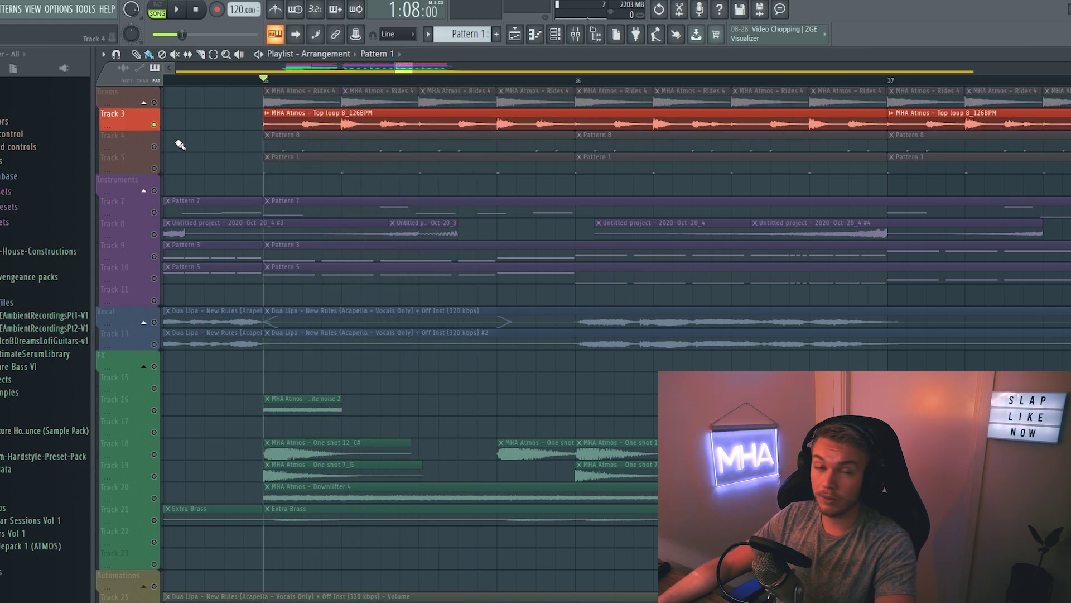
pyautogui.press('space')
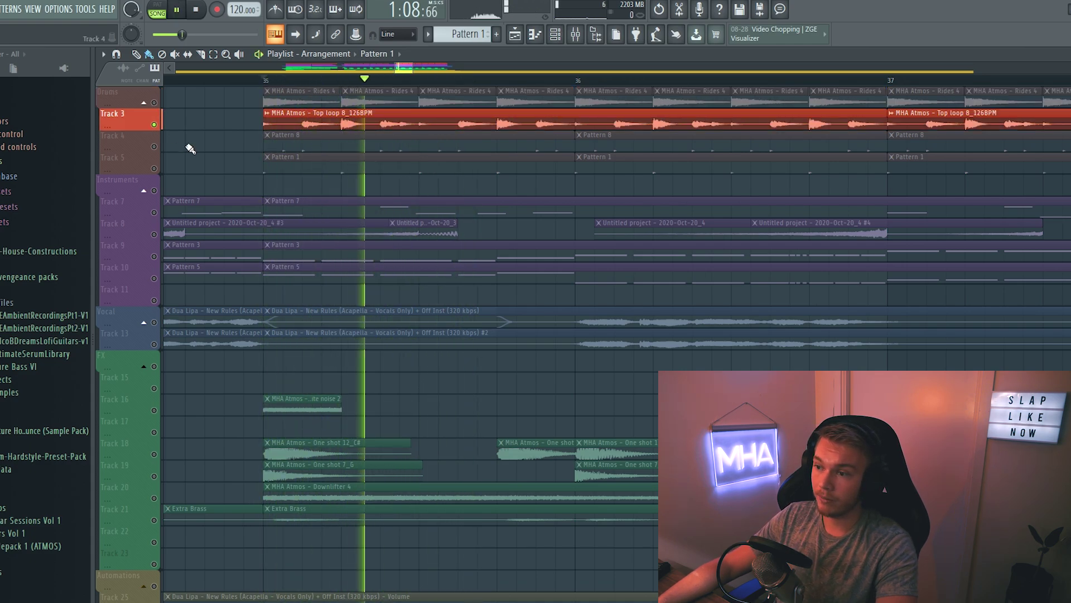
pyautogui.press('space')
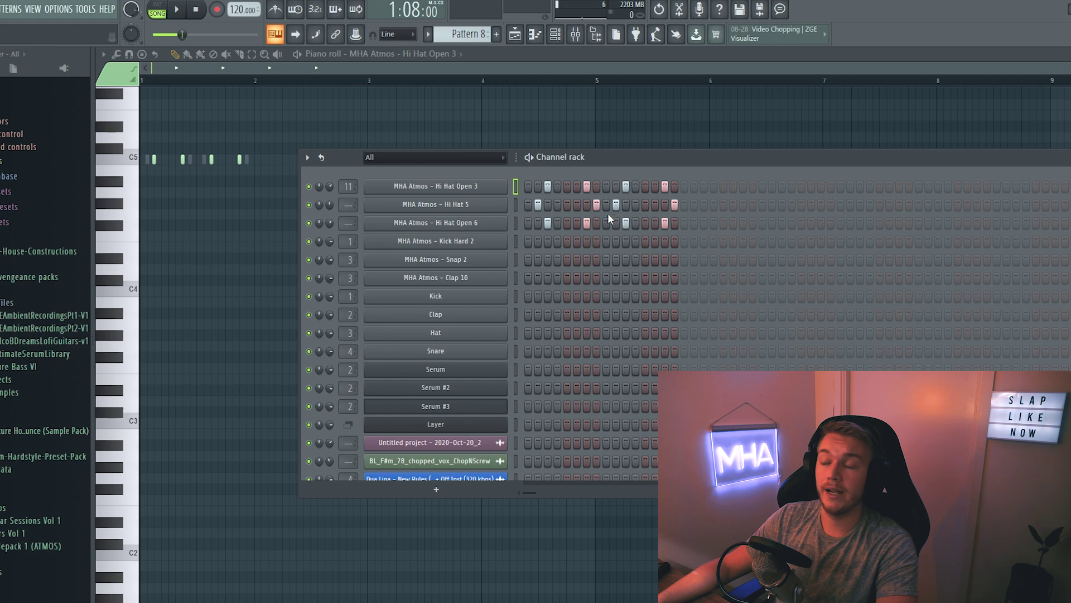
pyautogui.press('space')
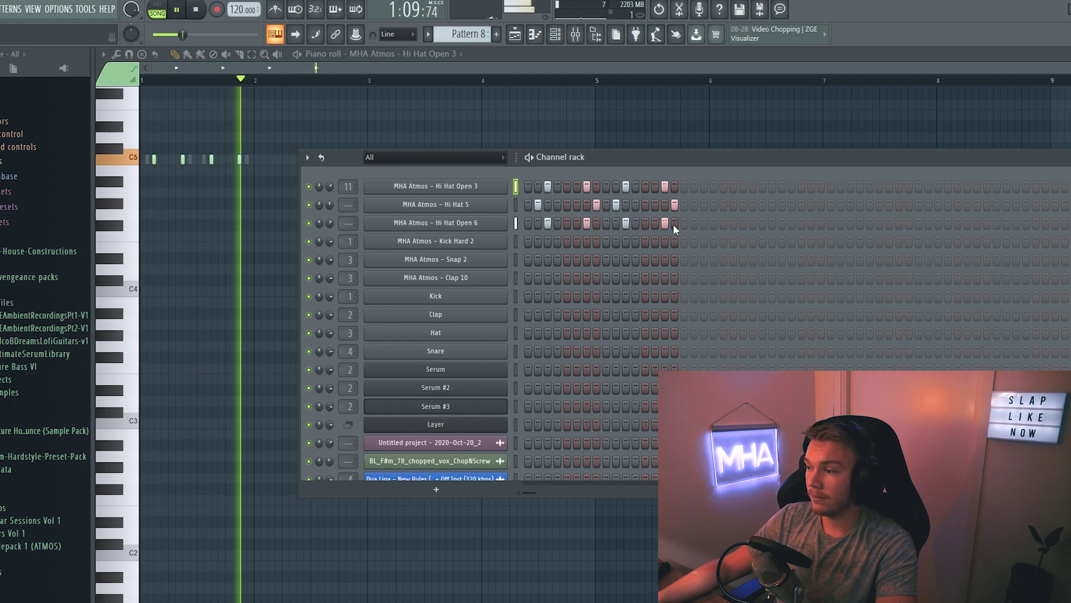